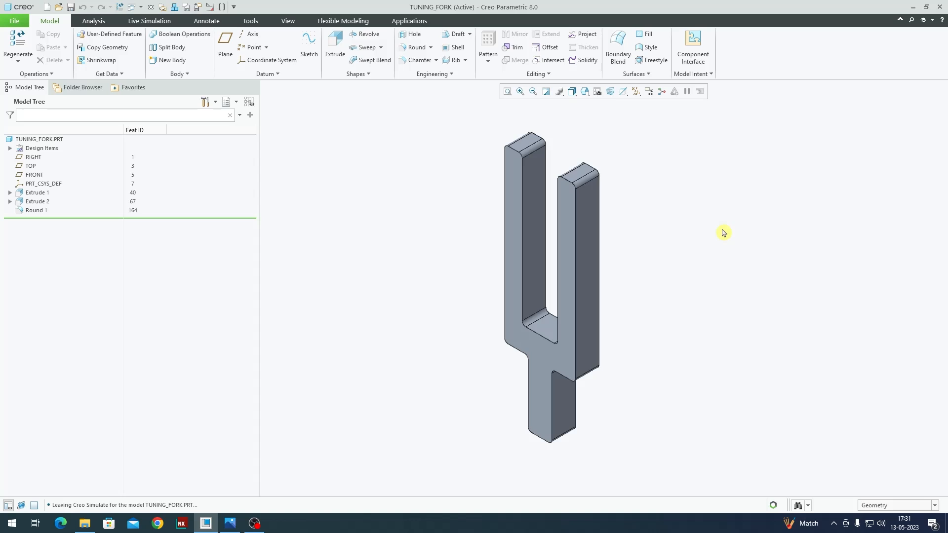
Step: Inspect the part's assigned material in the Materials dialog, browsing the Ferrous_metals library entries
right_click(56, 142)
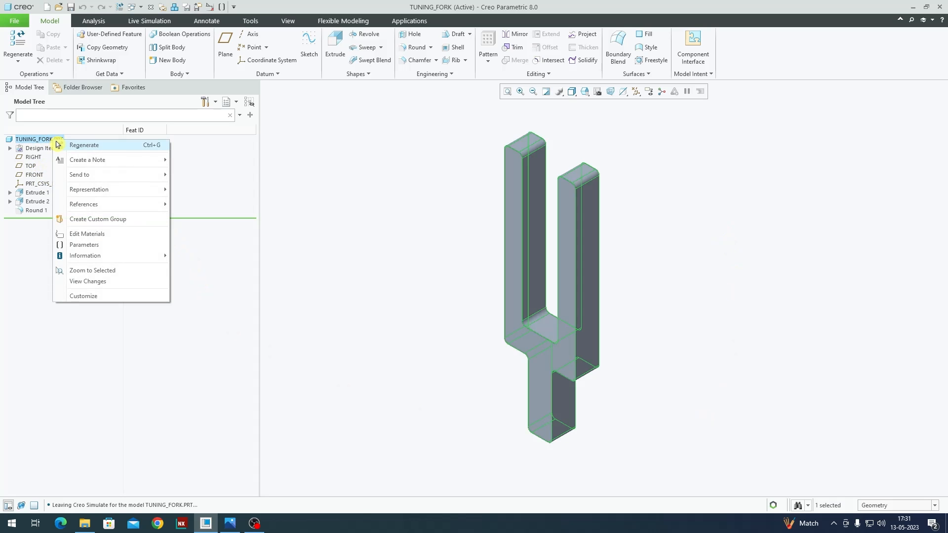
click(105, 236)
double_click(481, 146)
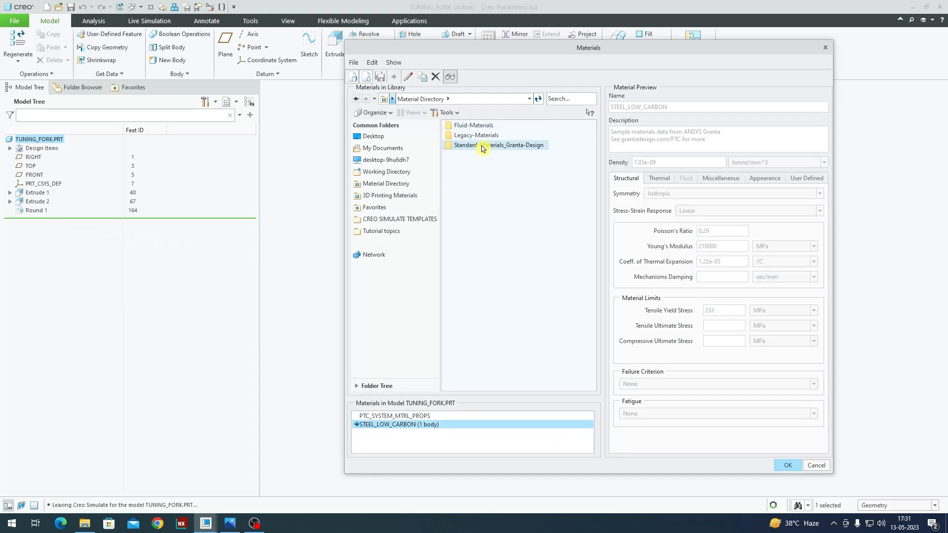
double_click(483, 156)
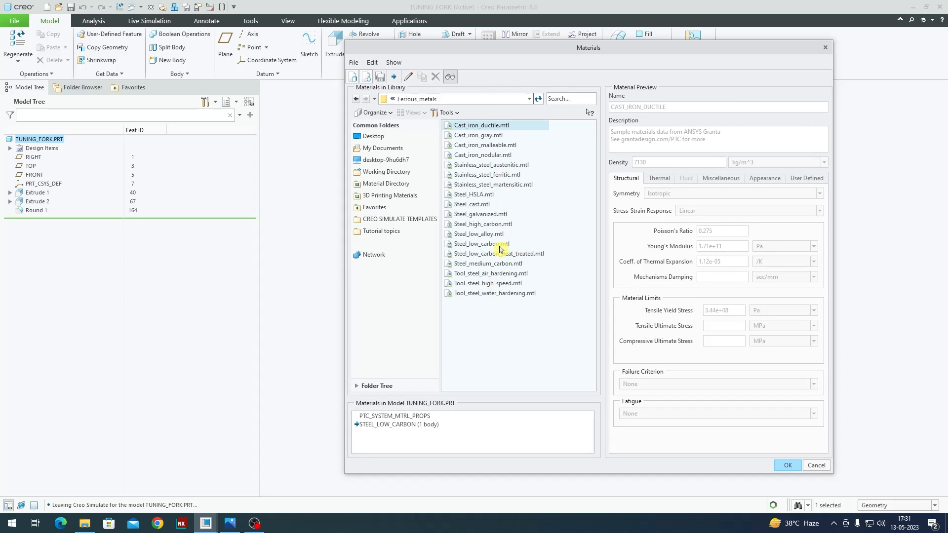
click(500, 246)
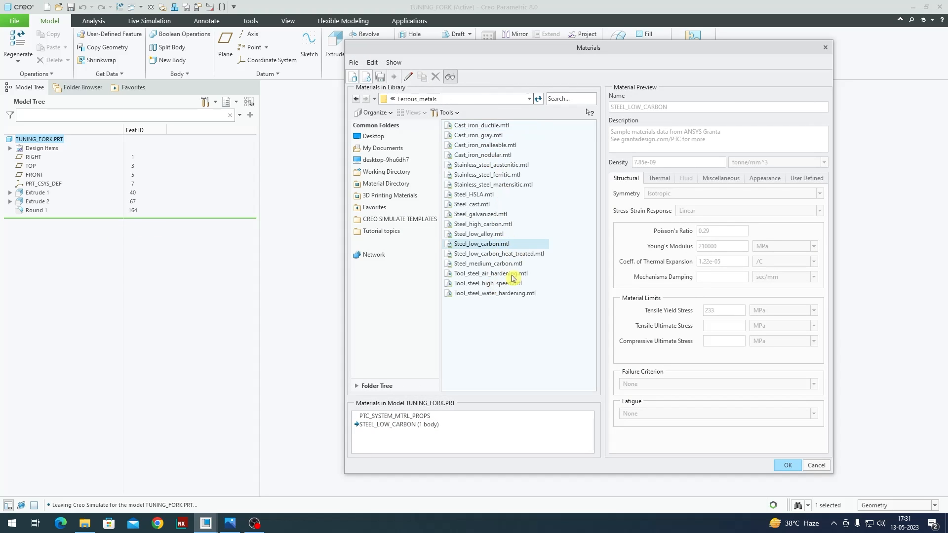
click(413, 430)
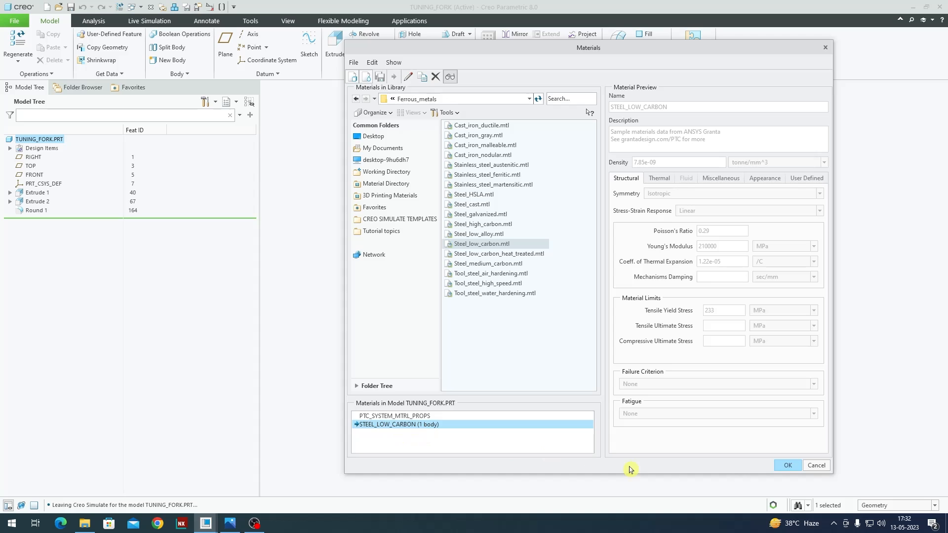
click(817, 466)
click(606, 280)
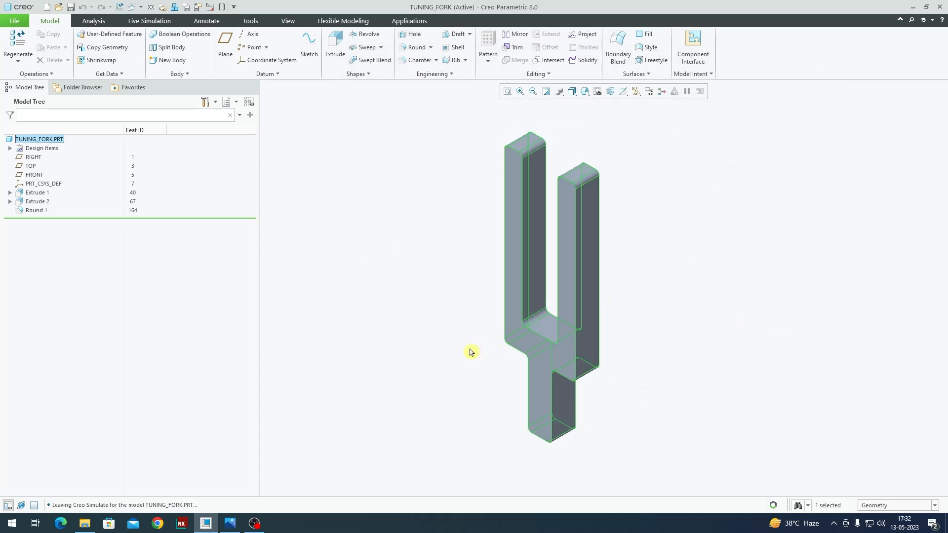
Step: Switch to the Simulate application to set up a structural analysis of the tuning fork
click(390, 330)
click(410, 20)
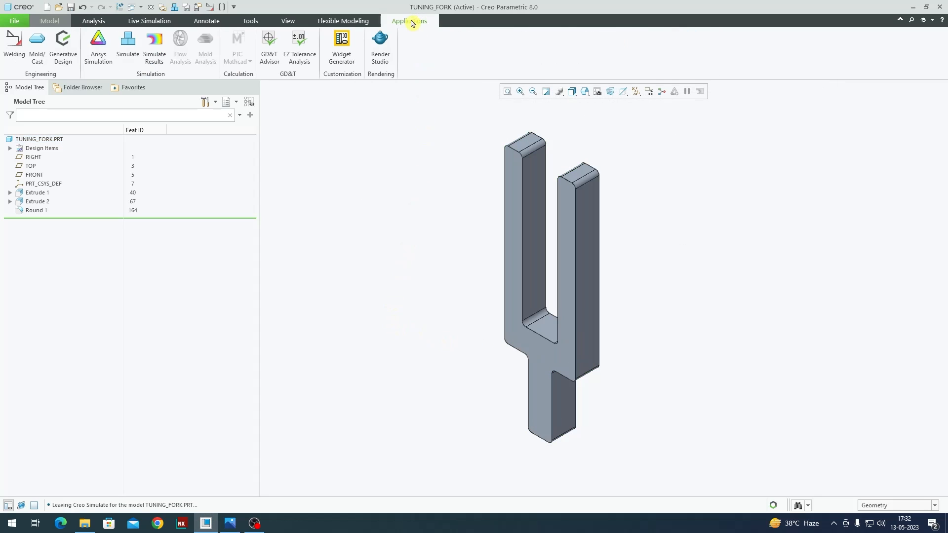
click(127, 45)
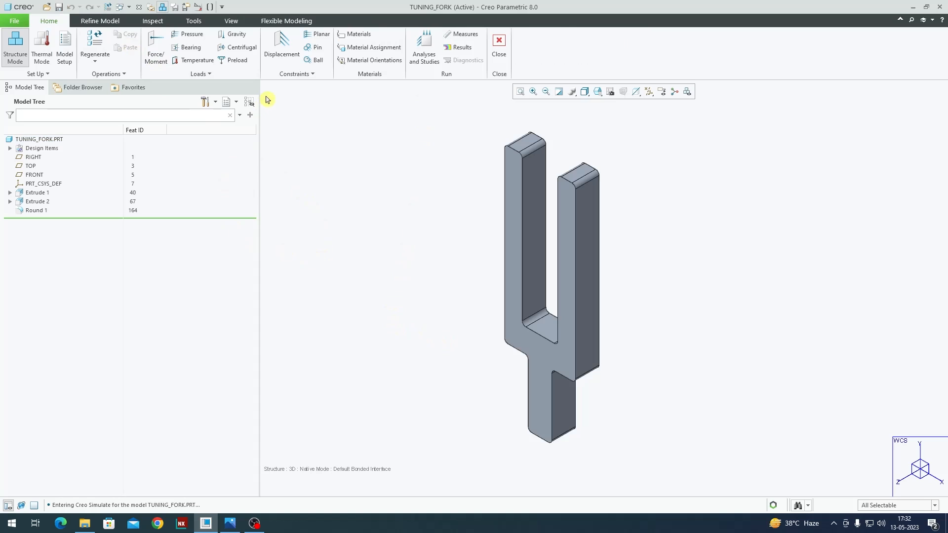
Step: Fix the bottom face of the fork's handle with a displacement constraint
click(280, 49)
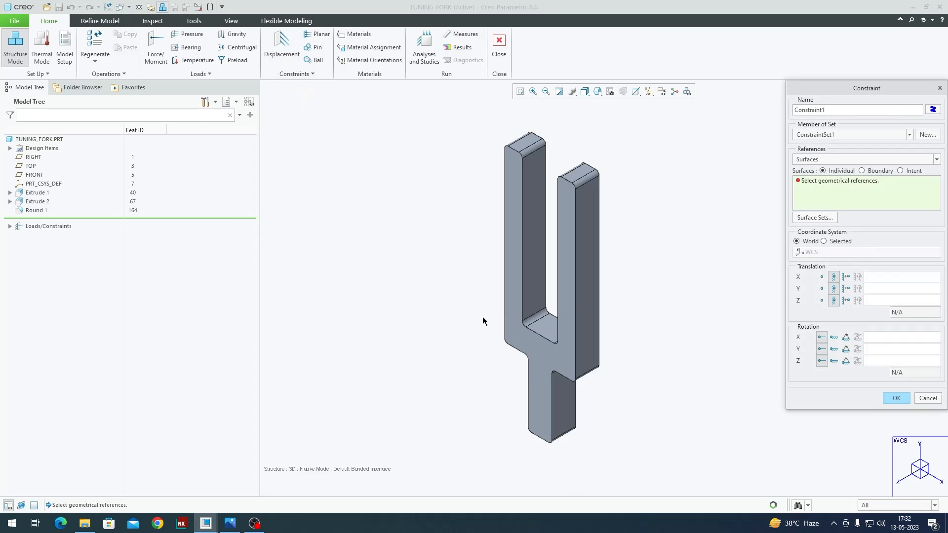
middle_drag(483, 322, 545, 343)
scroll(540, 430, down, 3)
click(543, 424)
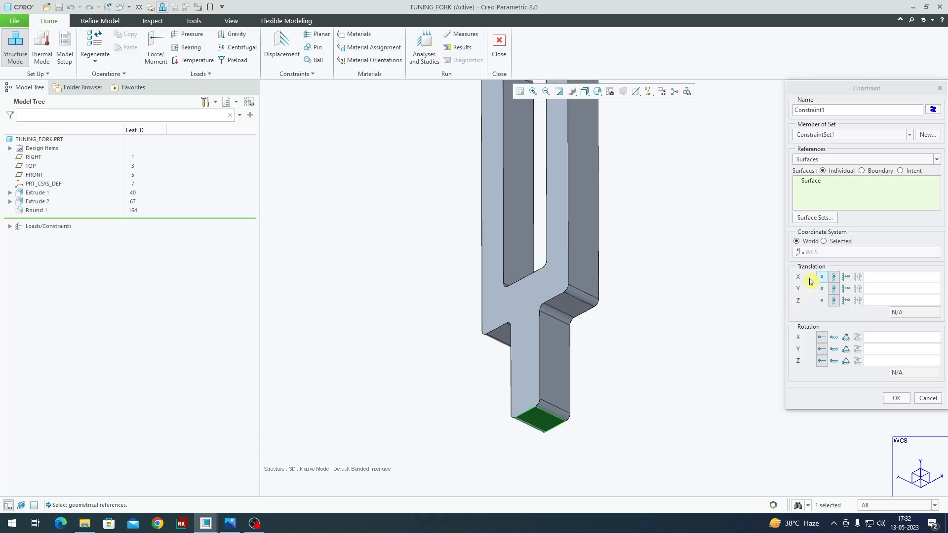
scroll(576, 369, up, 2)
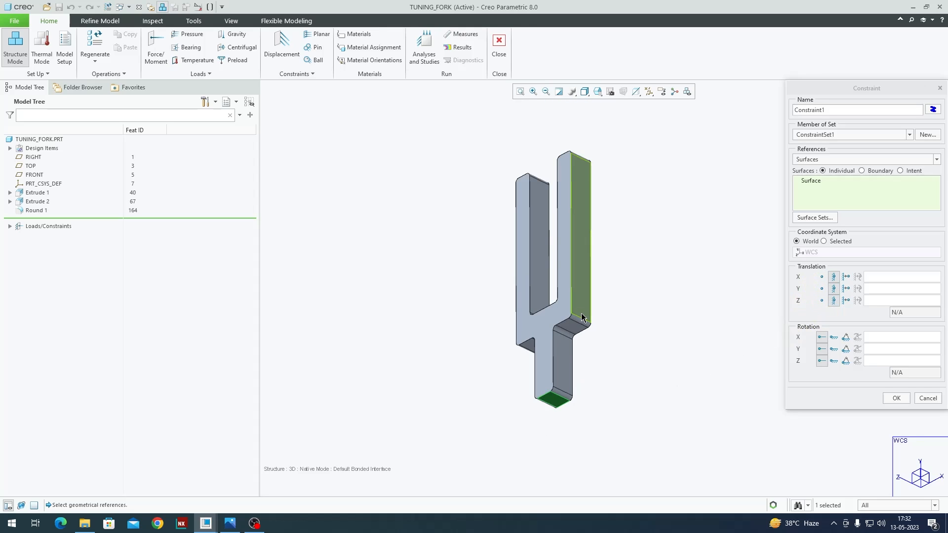
scroll(588, 413, down, 2)
scroll(579, 375, up, 1)
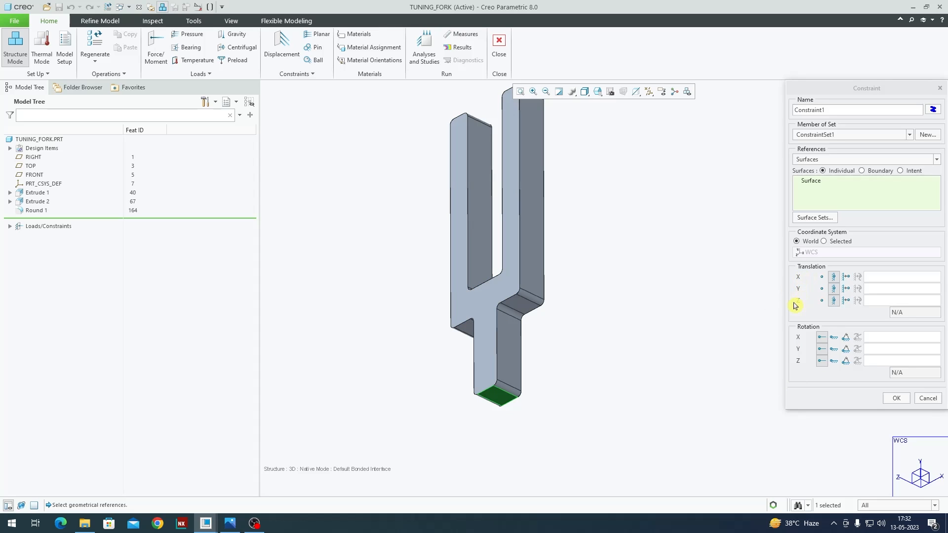
scroll(577, 379, up, 1)
middle_drag(527, 353, 535, 390)
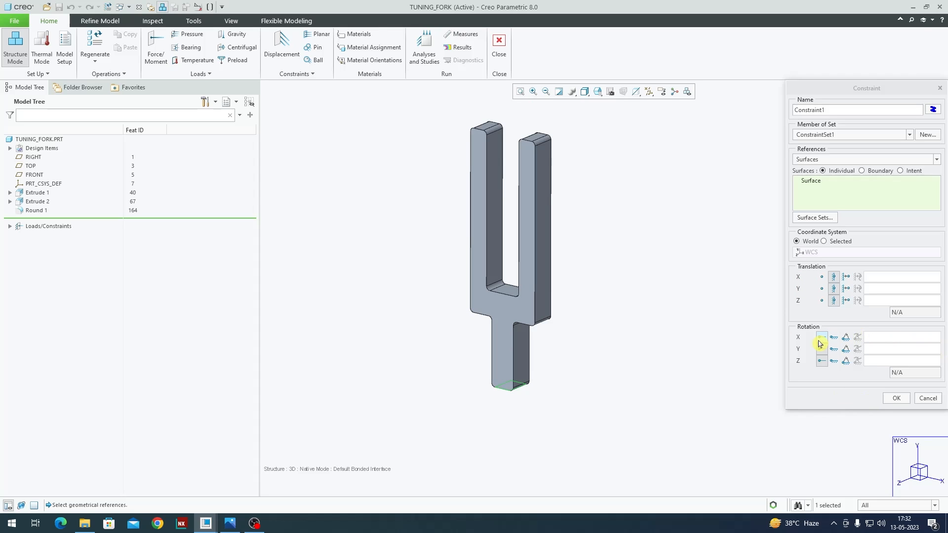
scroll(494, 298, down, 2)
scroll(540, 350, up, 1)
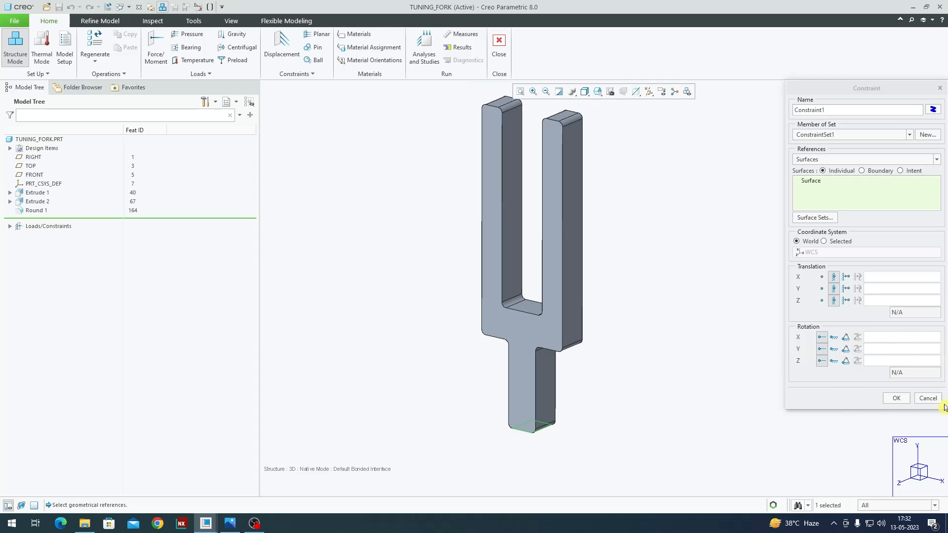
click(898, 398)
click(651, 420)
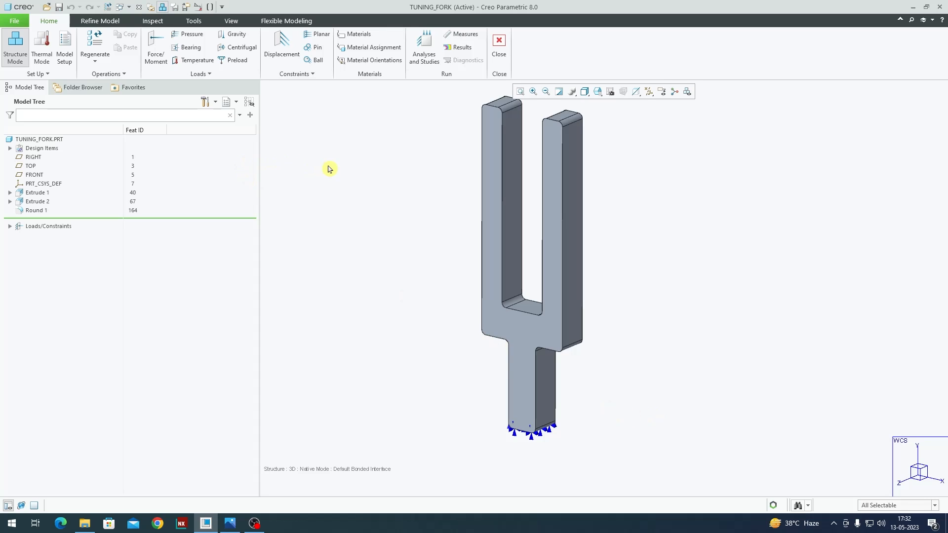
Step: Create a new modal analysis named Tuning_fork_natural_frequency using the constrained set
scroll(519, 349, up, 1)
middle_drag(518, 325, 516, 335)
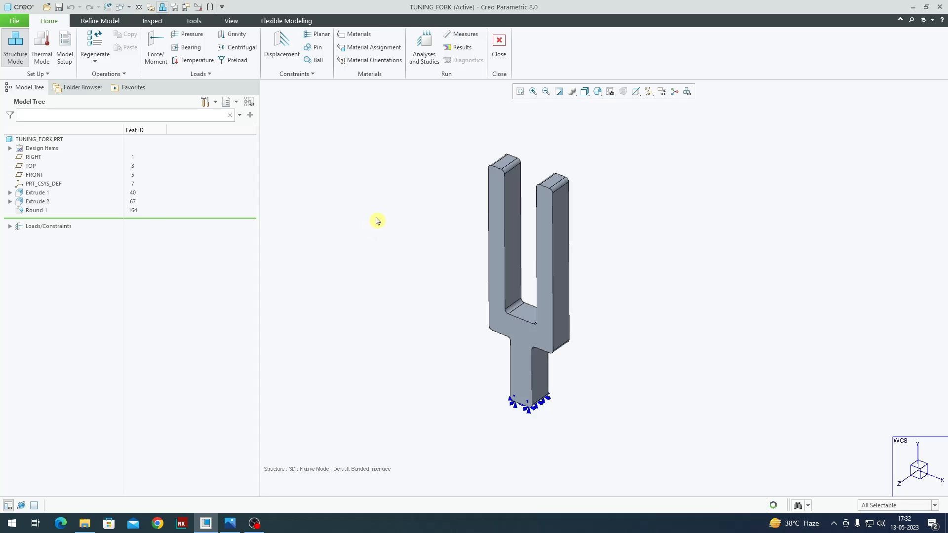
click(428, 44)
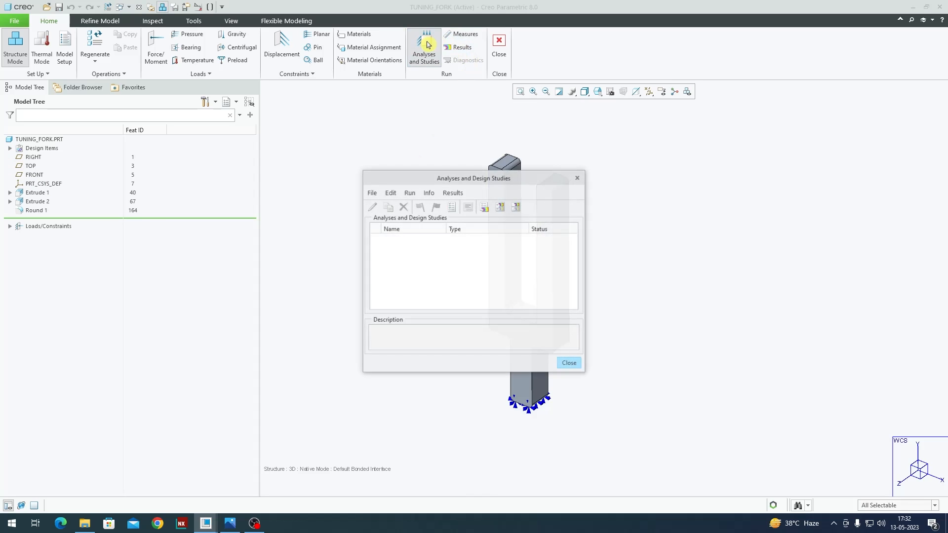
click(372, 193)
click(412, 218)
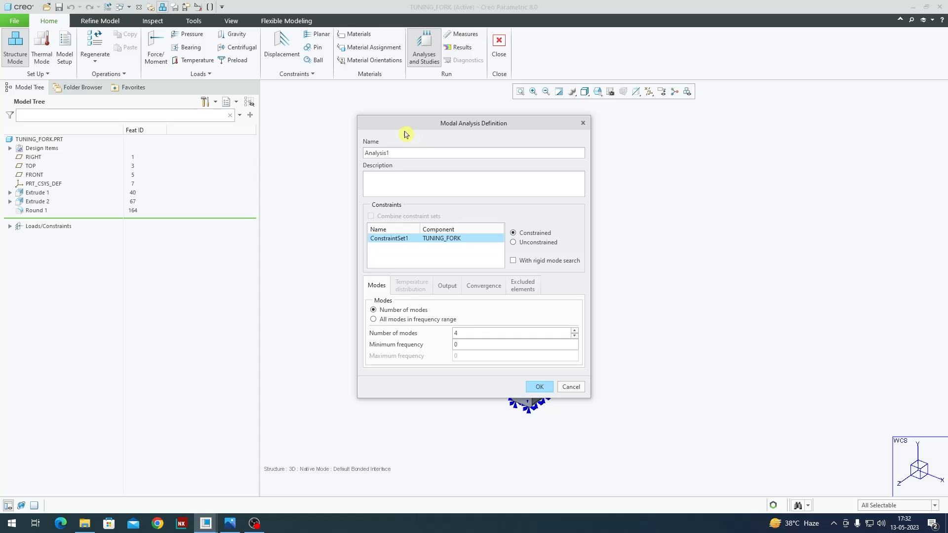
double_click(384, 153)
text(Tuning_fork_natural_frequency)
click(447, 286)
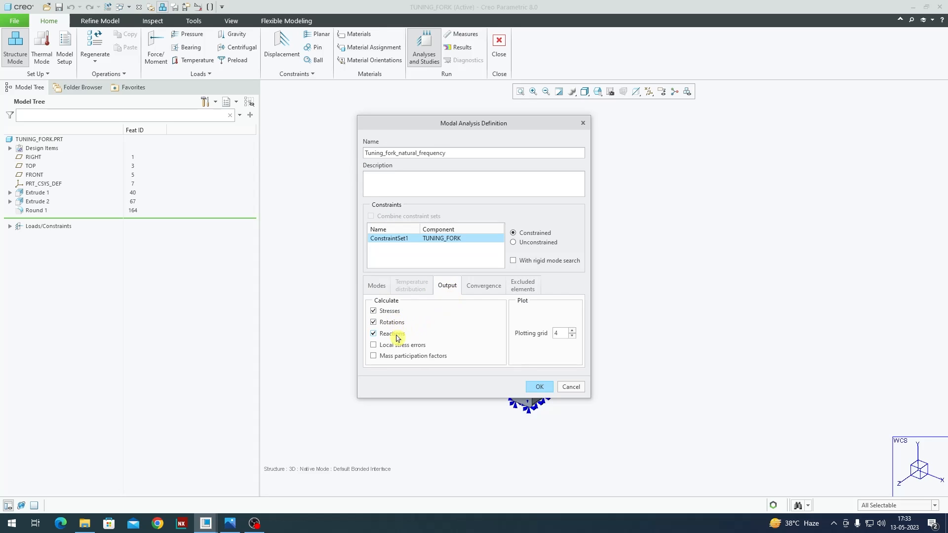
click(378, 288)
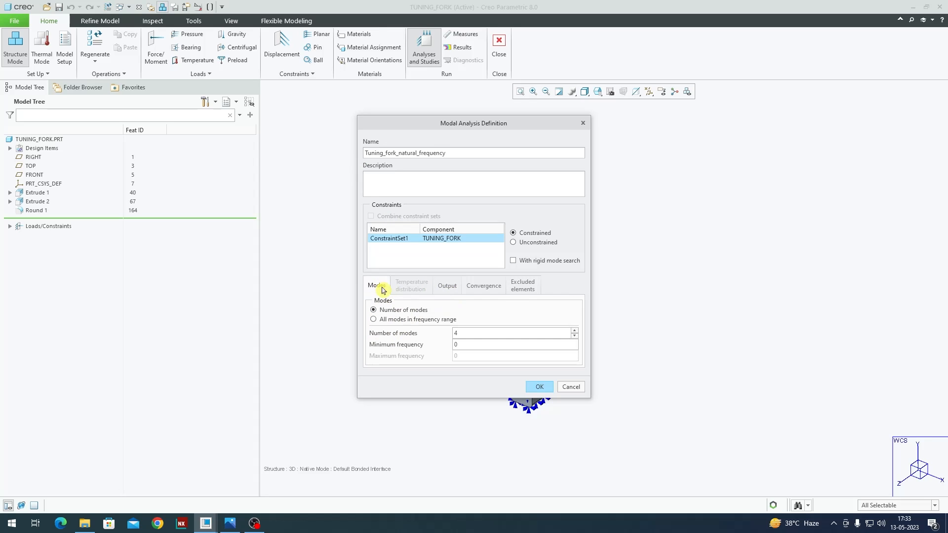
click(541, 388)
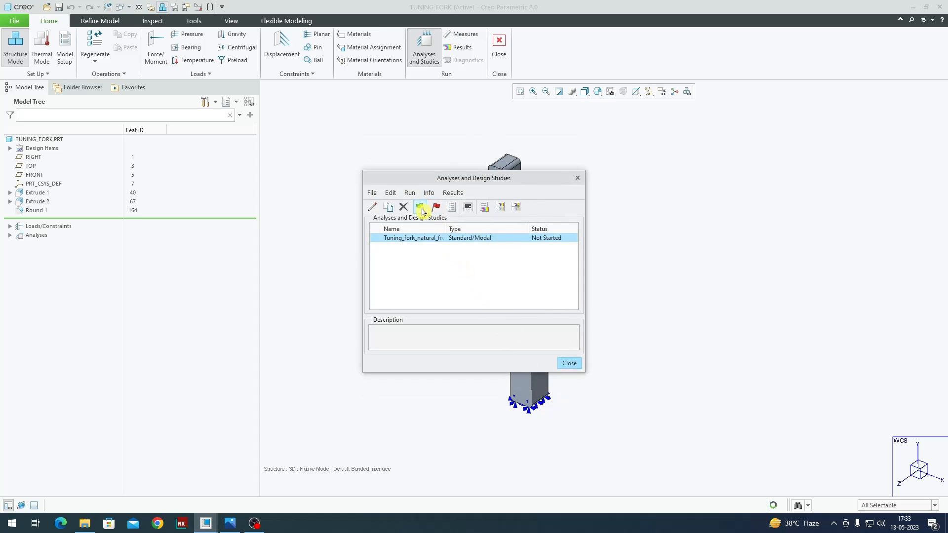
Step: Run the Tuning_fork_natural_frequency analysis with interactive diagnostics
click(409, 193)
click(423, 208)
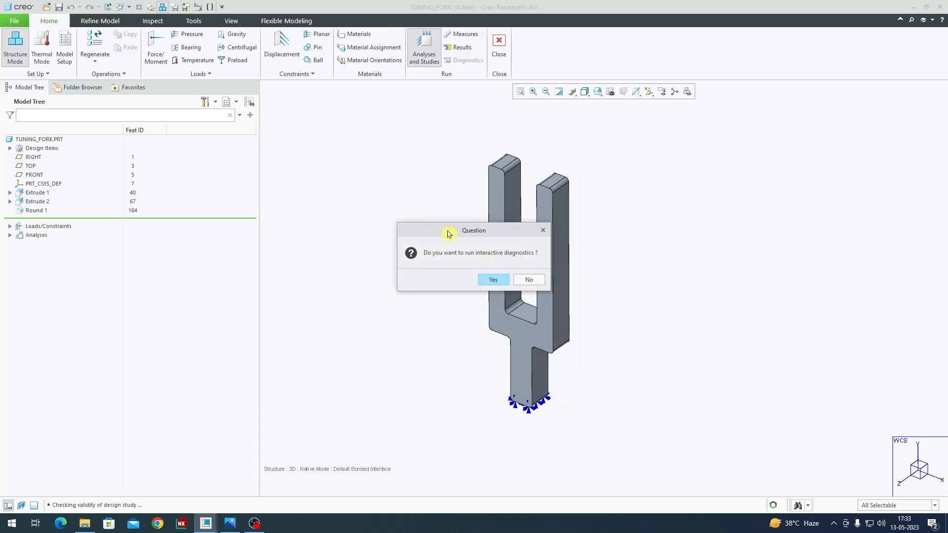
click(493, 280)
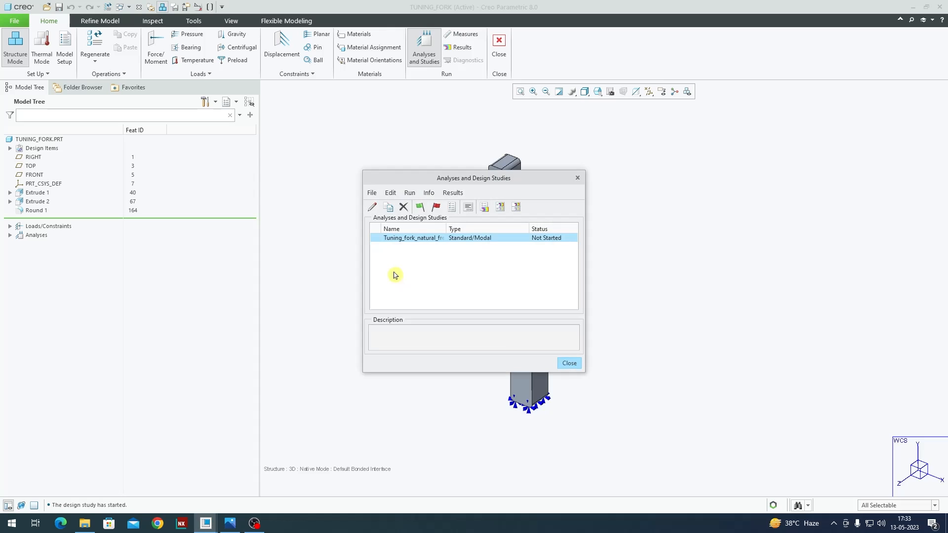
drag(464, 182, 301, 180)
drag(829, 12, 659, 117)
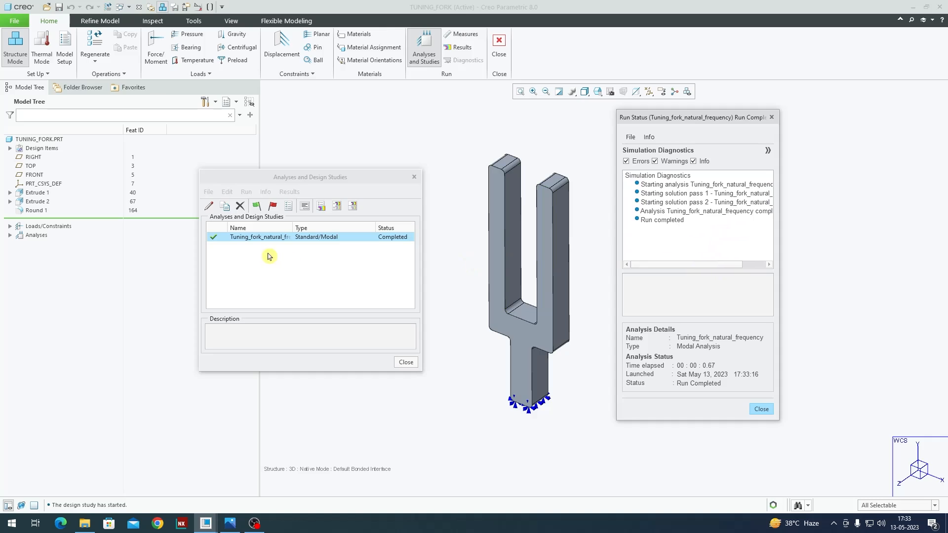
Step: Display Mode1 results as an animated, deformed displacement fringe plot with 12 frames
click(303, 240)
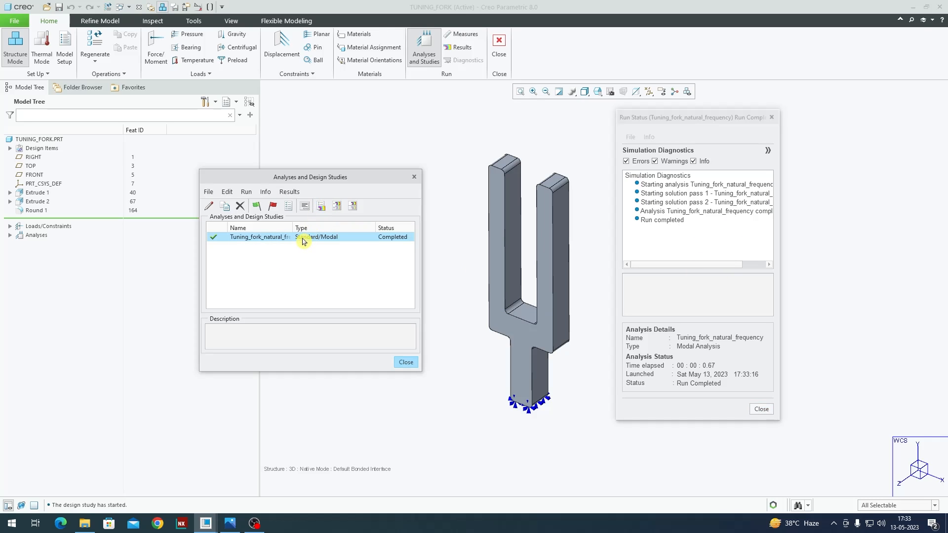
click(322, 206)
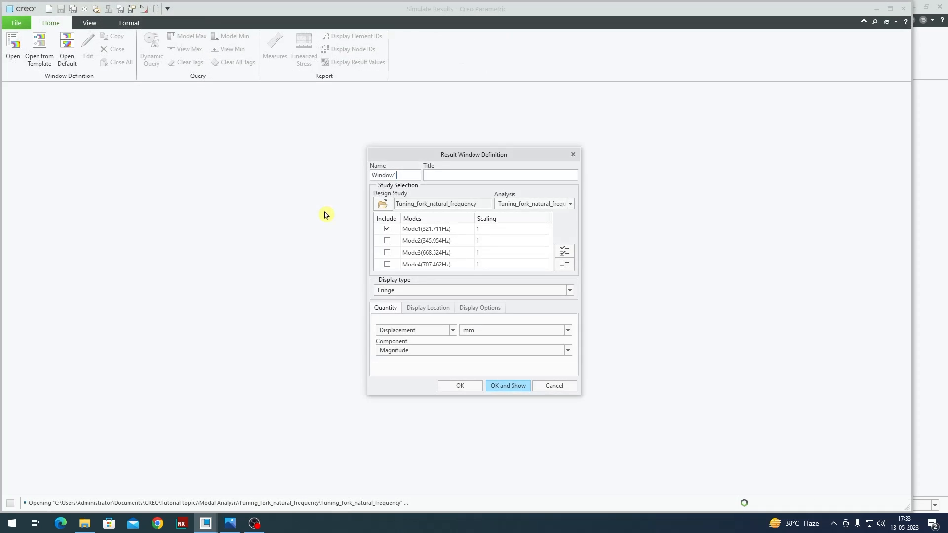
drag(424, 161, 421, 110)
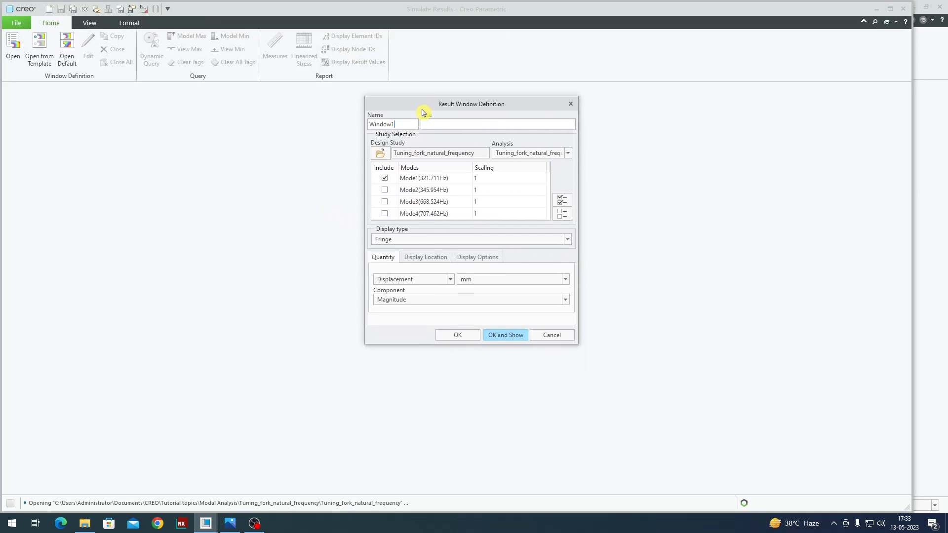
click(398, 279)
click(398, 279)
click(486, 258)
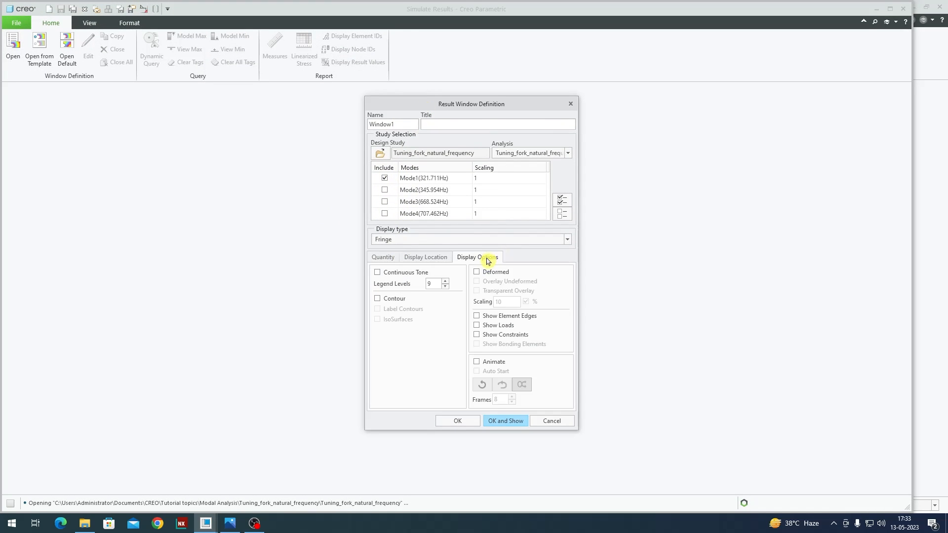
click(477, 272)
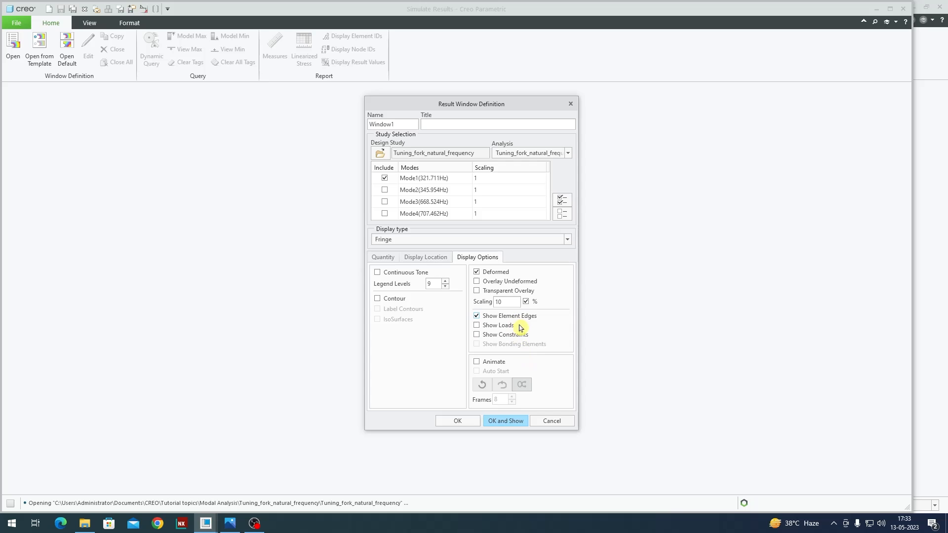
click(499, 362)
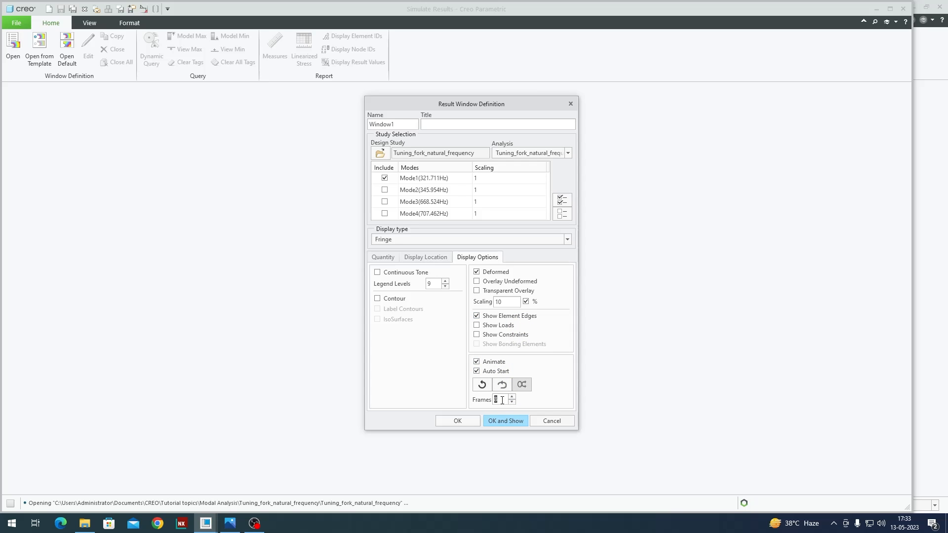
text(12)
click(506, 421)
middle_drag(502, 320, 514, 324)
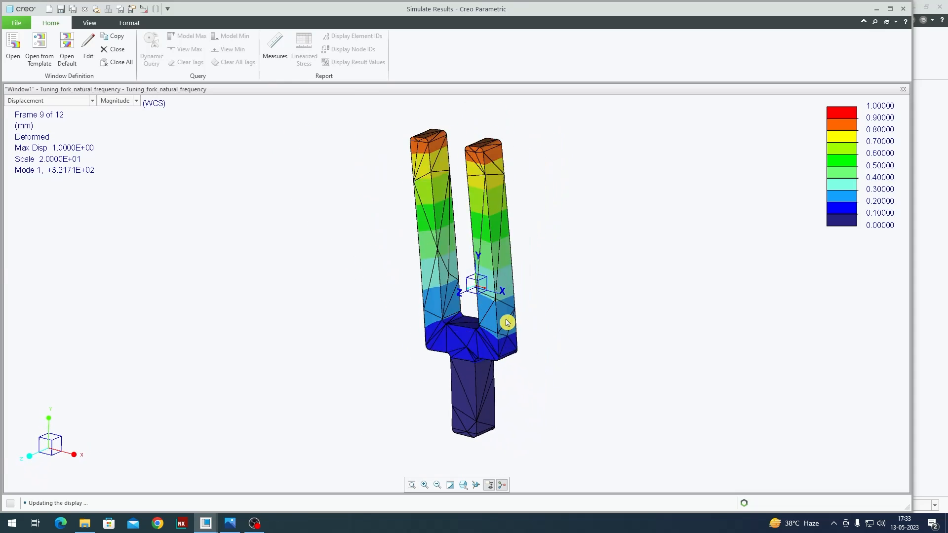
Step: Copy the result window to show the Mode2 animated deformation alongside Mode1
click(890, 9)
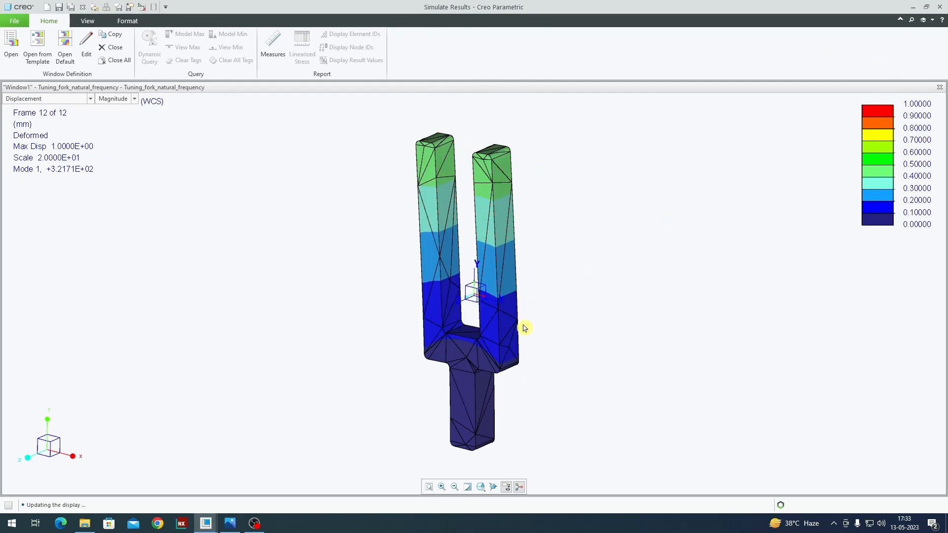
click(110, 34)
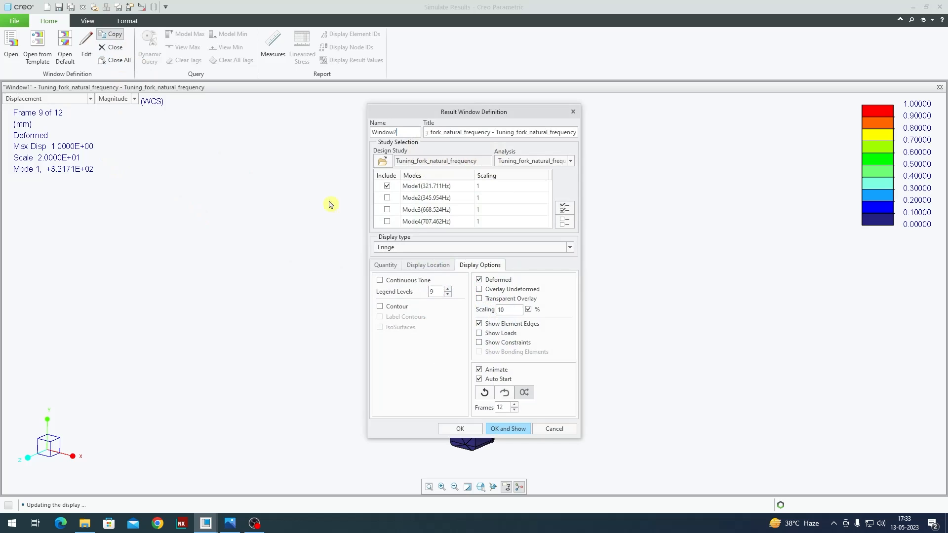
click(388, 198)
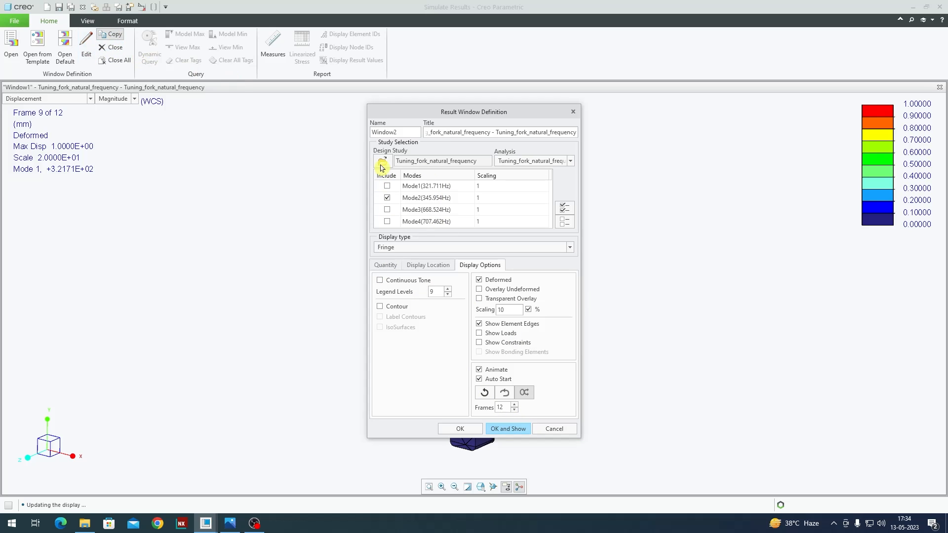
click(508, 429)
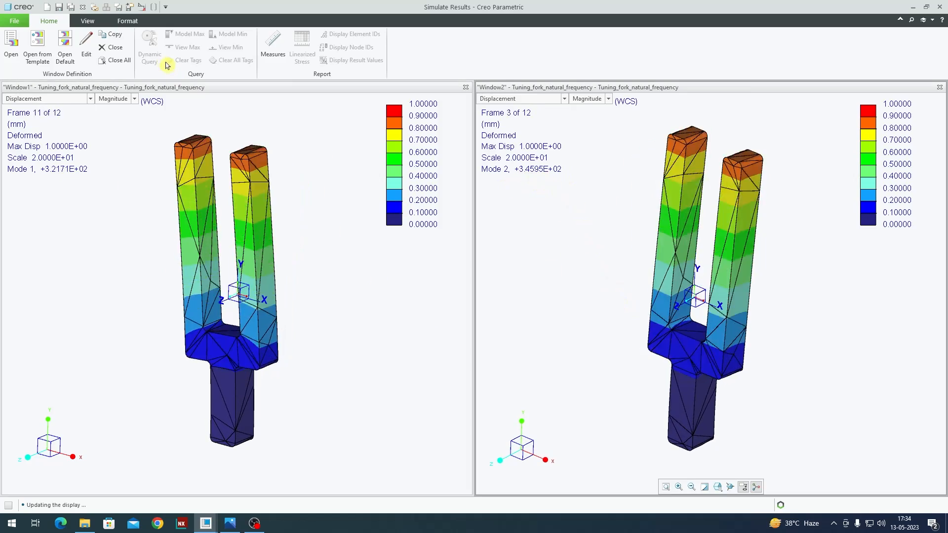
Step: Copy the result window to show the Mode3 animated deformation in a third window
click(111, 34)
click(387, 198)
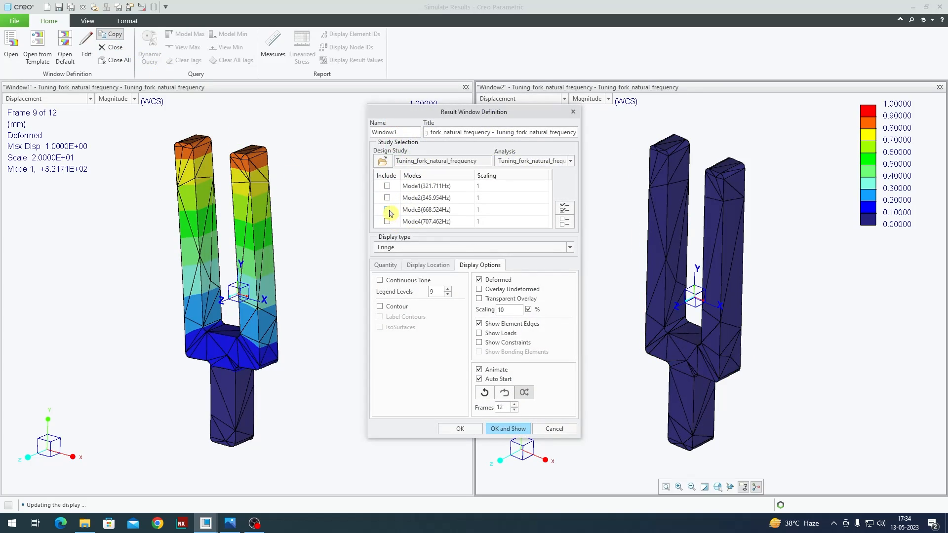
click(514, 429)
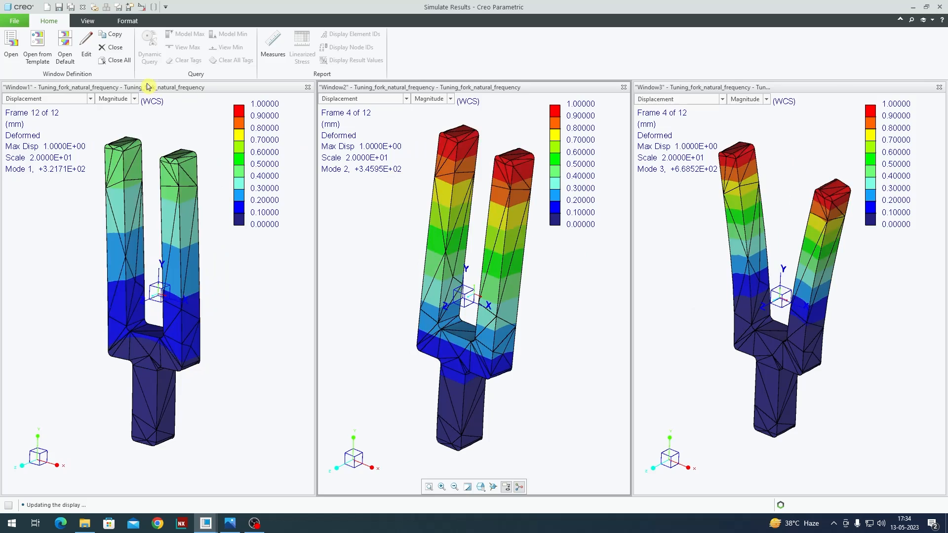
Step: Copy the result window again to show the Mode4 animated deformation in a fourth window
click(111, 34)
click(387, 198)
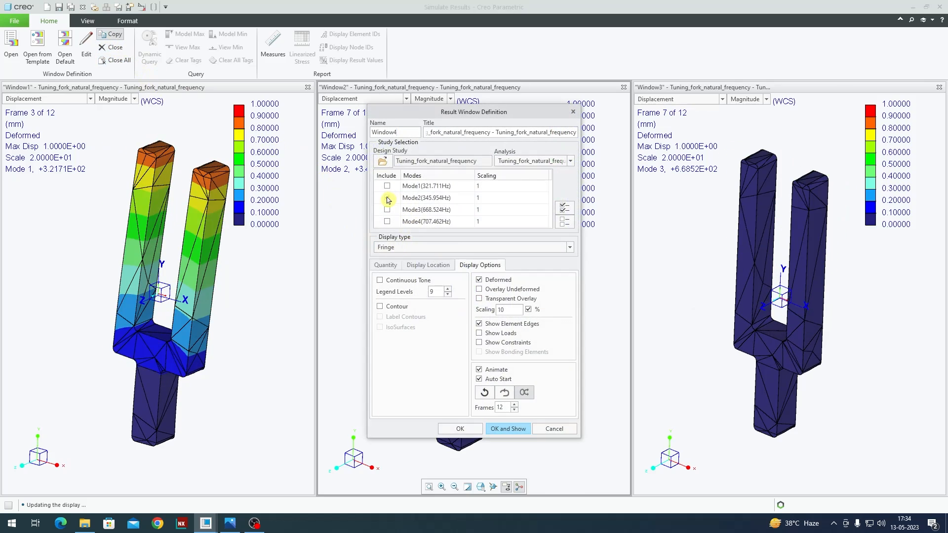
click(387, 221)
click(516, 427)
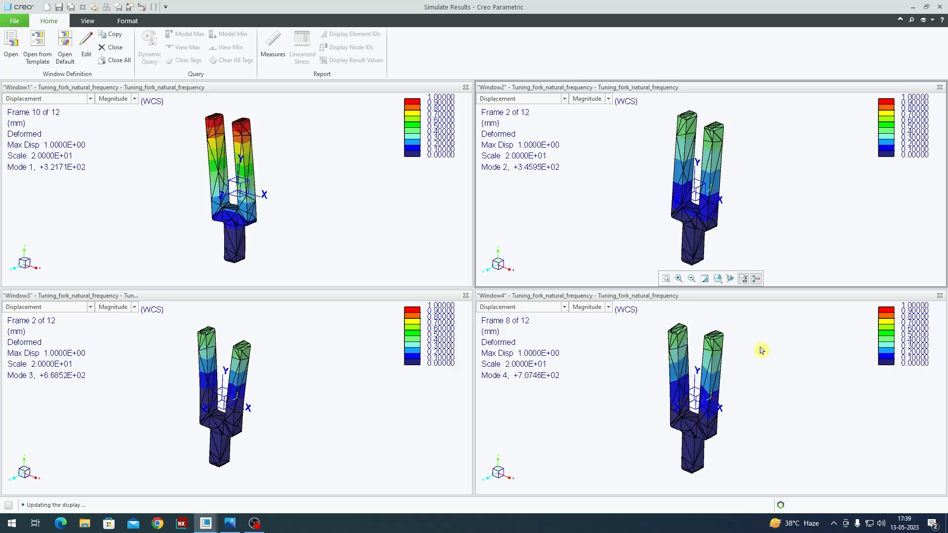
Step: Close all result windows, turning on the option to not show the confirmation message again
click(115, 60)
click(458, 280)
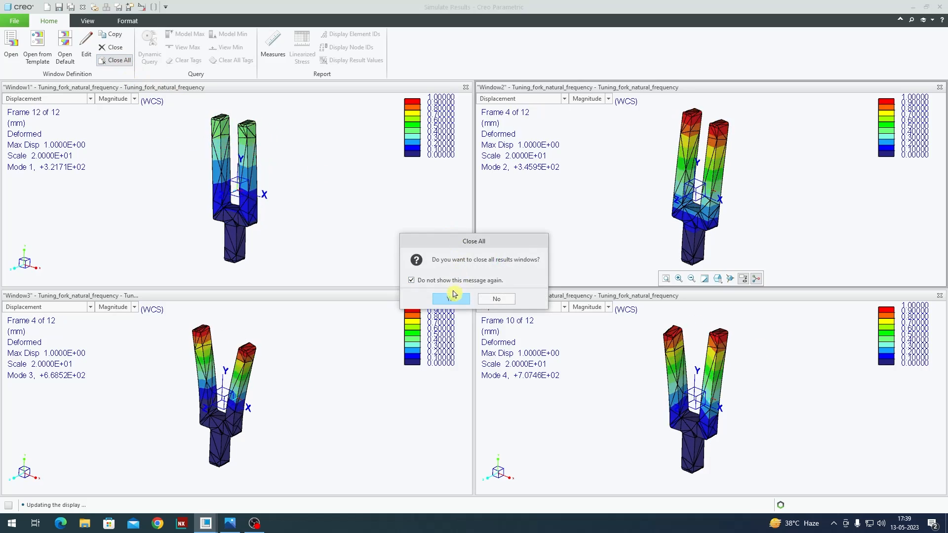
click(453, 300)
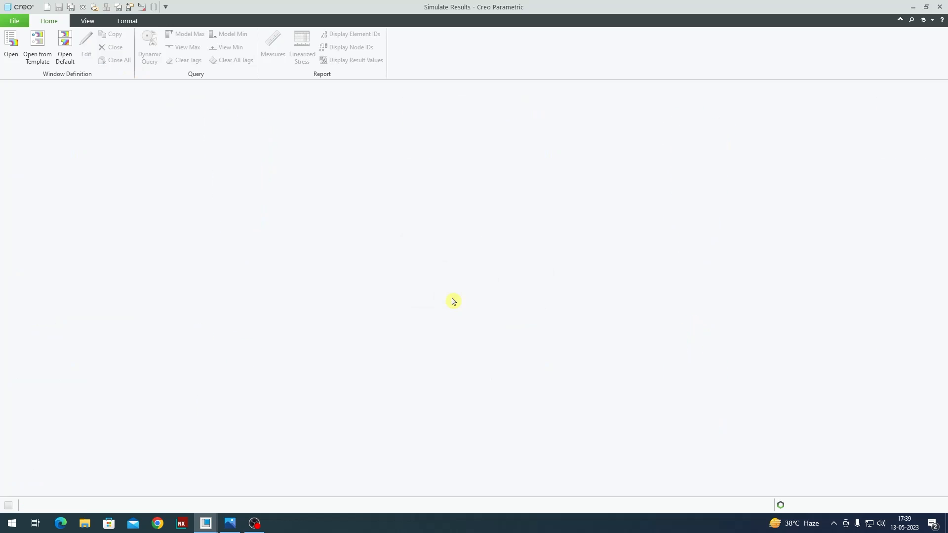
Step: Open the Tuning_fork_natural_frequency result file and set the Mode1 plot quantity to Stress
click(11, 45)
double_click(434, 199)
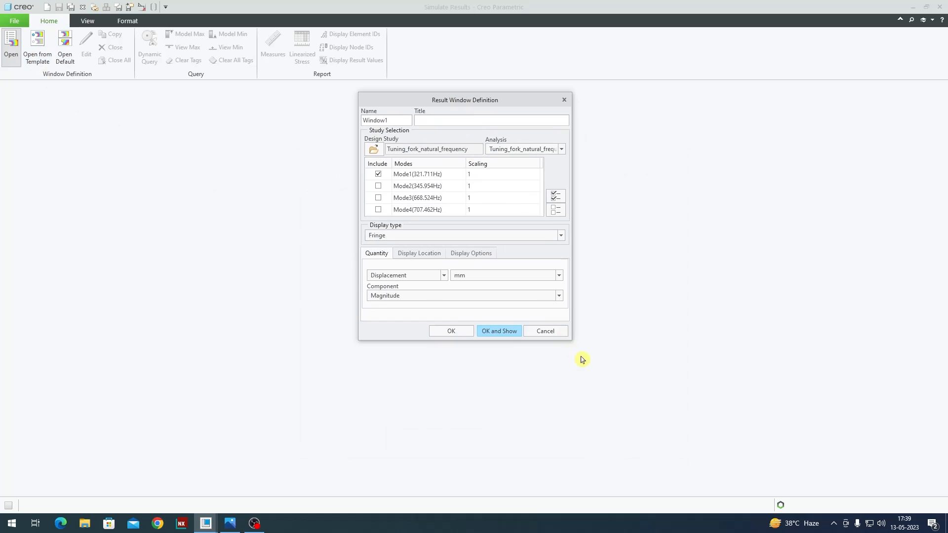
drag(571, 338, 609, 459)
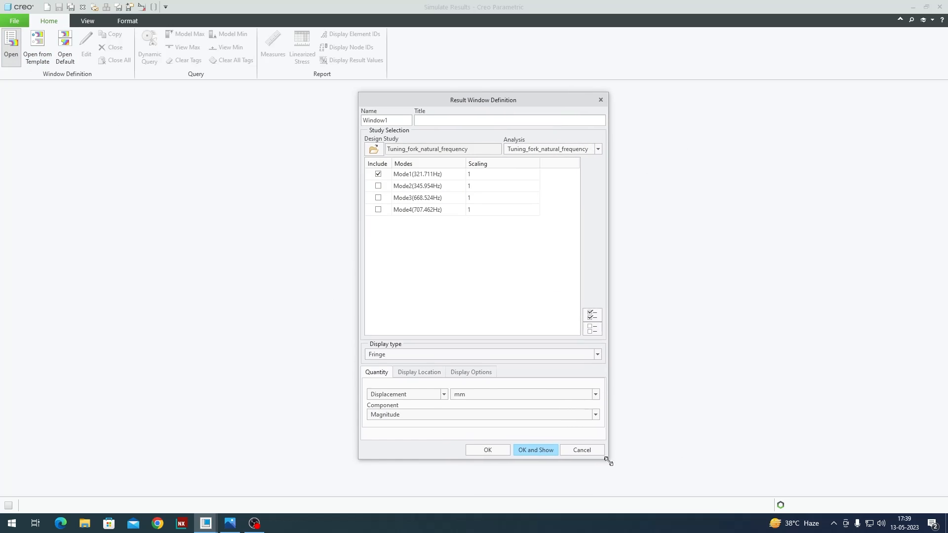
click(404, 398)
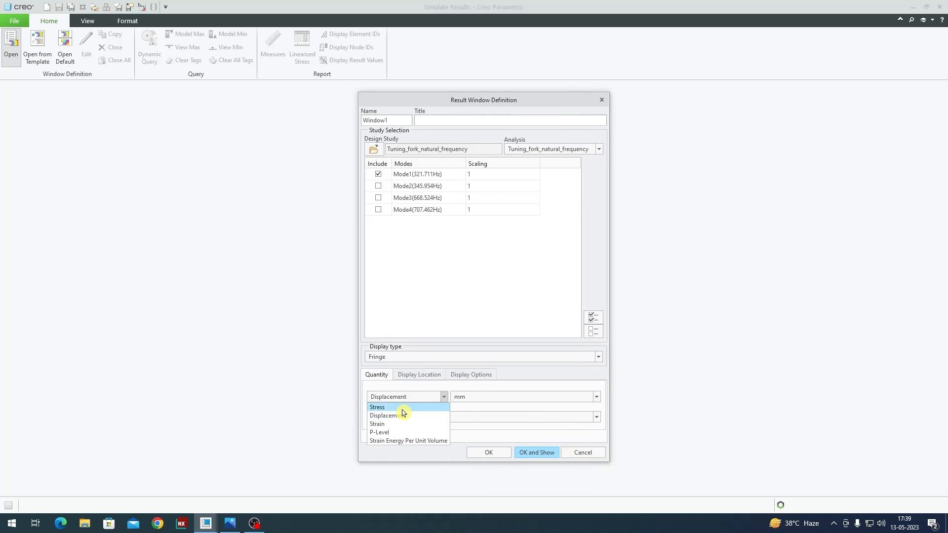
click(401, 408)
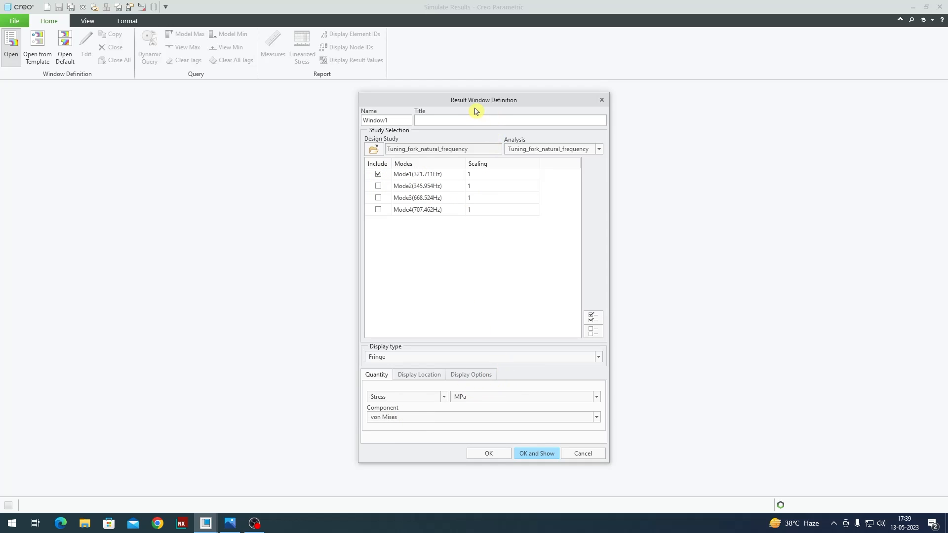
Step: Enable the deformed display with 5 scaling and element edges, and show the Mode1 von Mises stress plot
drag(479, 107, 474, 82)
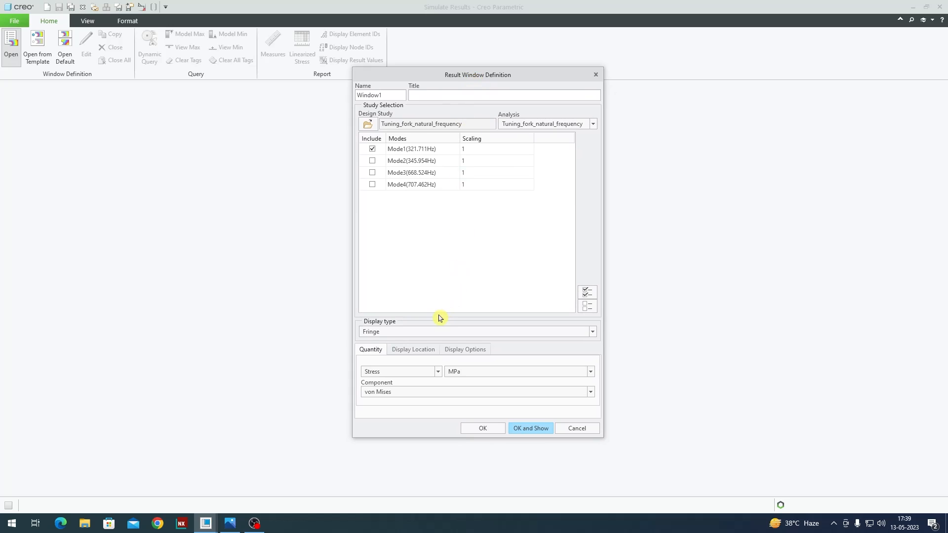
click(468, 351)
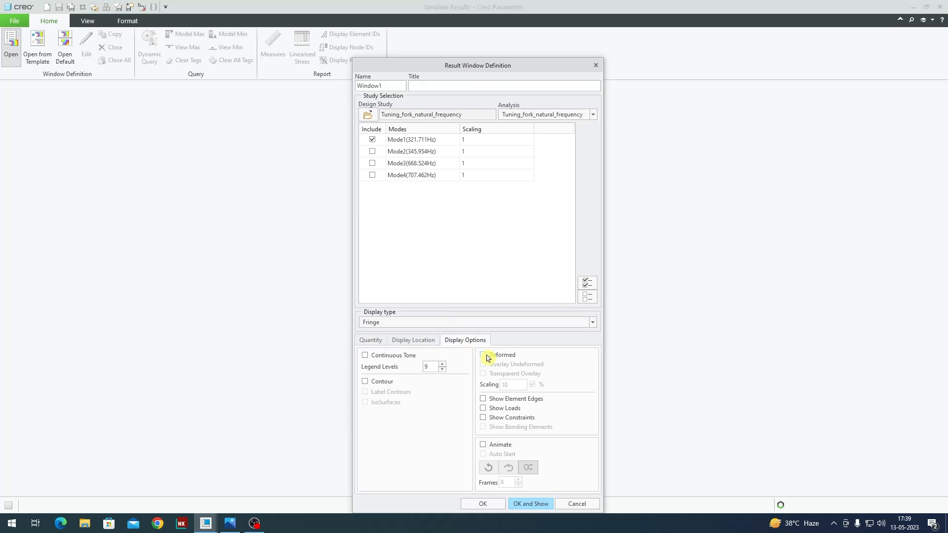
click(502, 356)
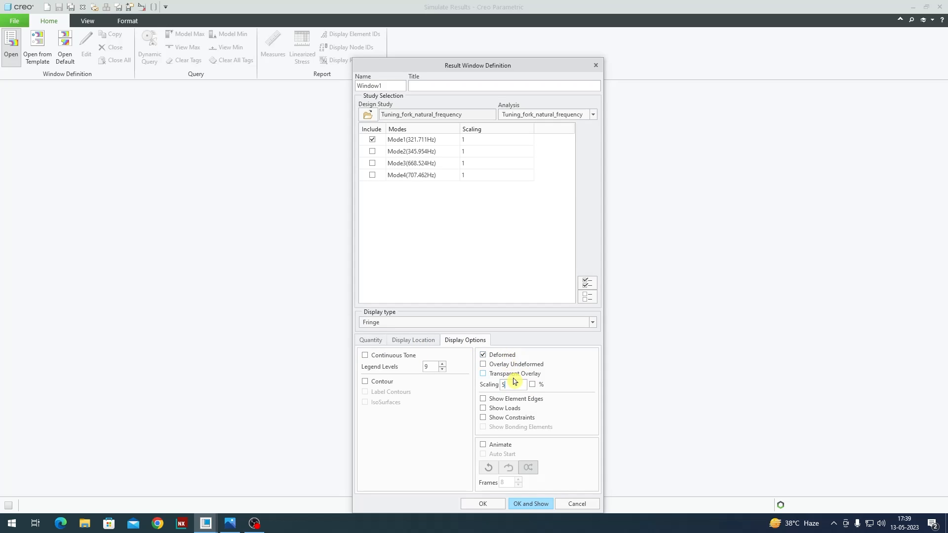
drag(526, 68, 513, 35)
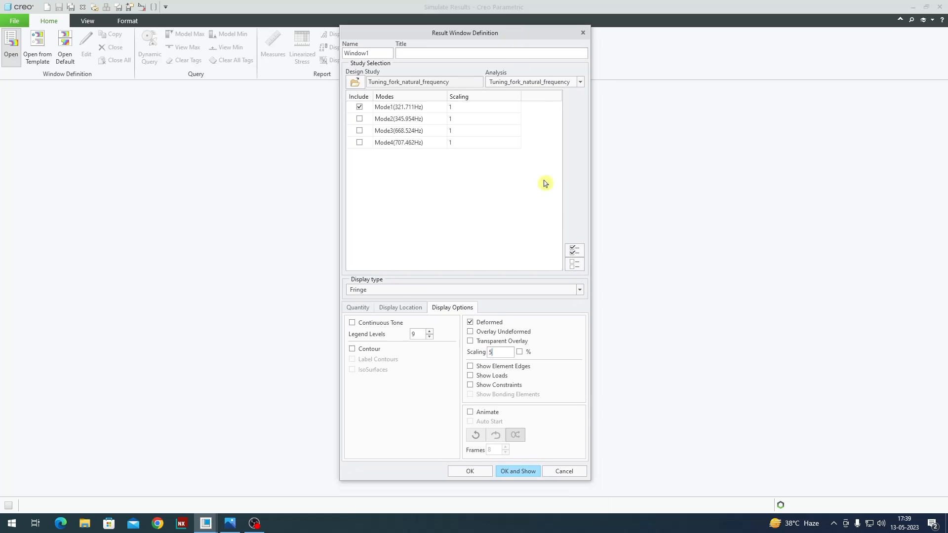
click(517, 473)
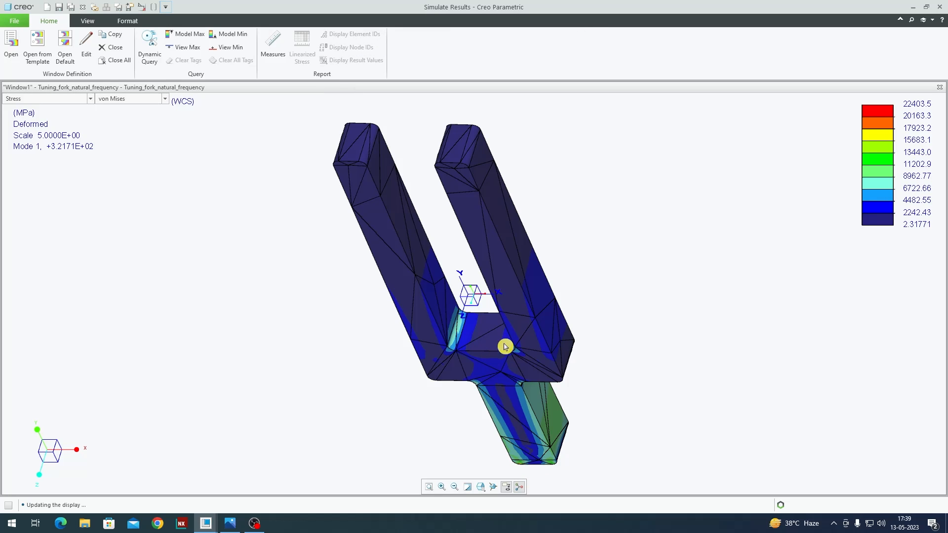
Step: Copy the result window to show the Mode1 displacement, animated with 8 frames, beside the stress plot
mouse_move(510, 342)
middle_down()
mouse_move(520, 327)
mouse_move(519, 388)
mouse_move(534, 394)
mouse_move(533, 338)
mouse_move(494, 340)
middle_up()
click(111, 34)
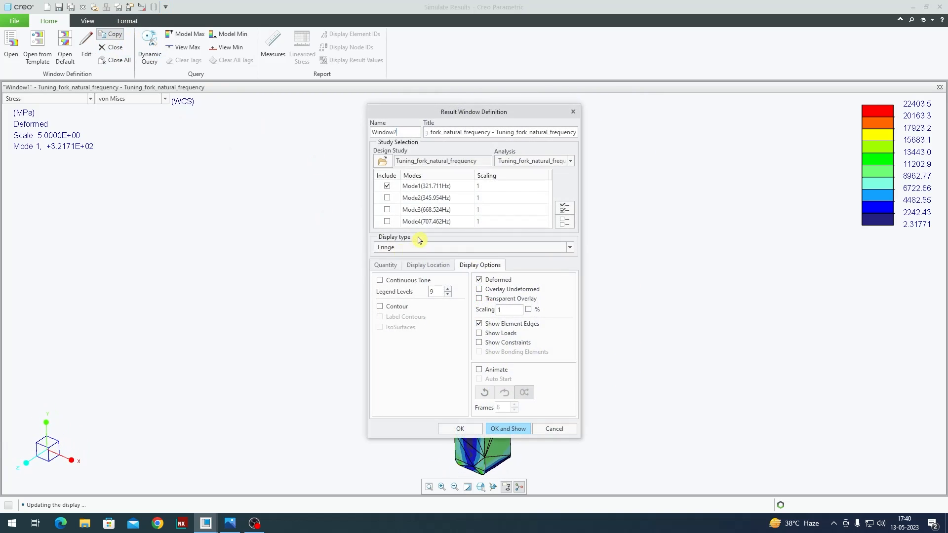
click(398, 267)
click(421, 288)
click(415, 311)
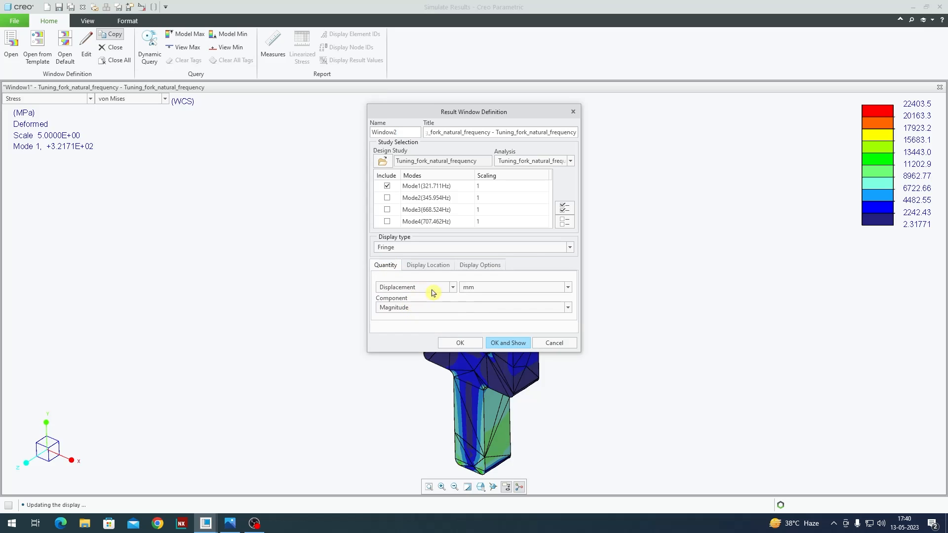
click(483, 266)
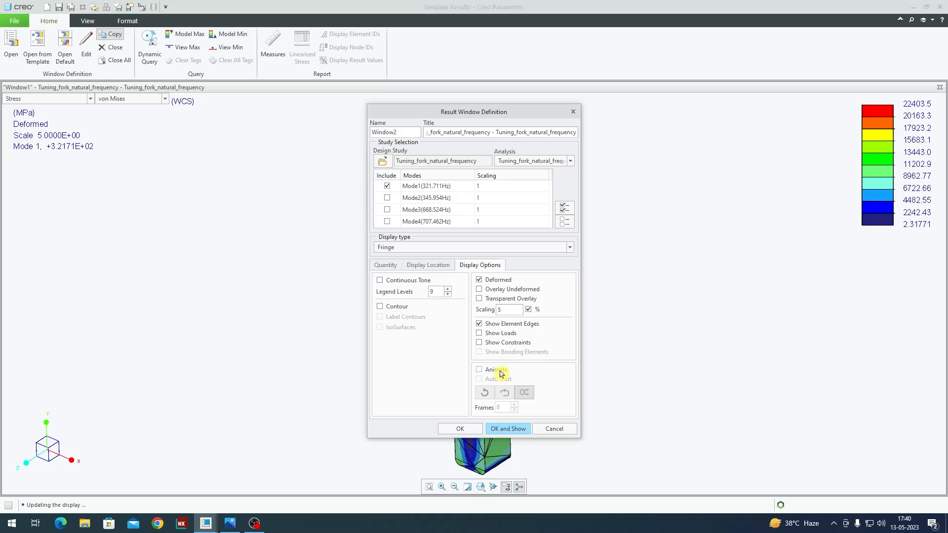
click(479, 370)
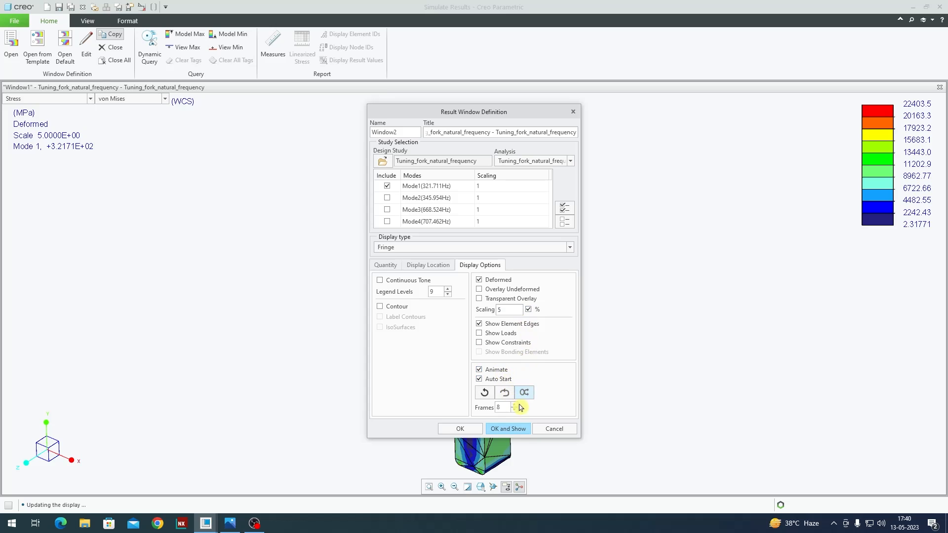
click(524, 429)
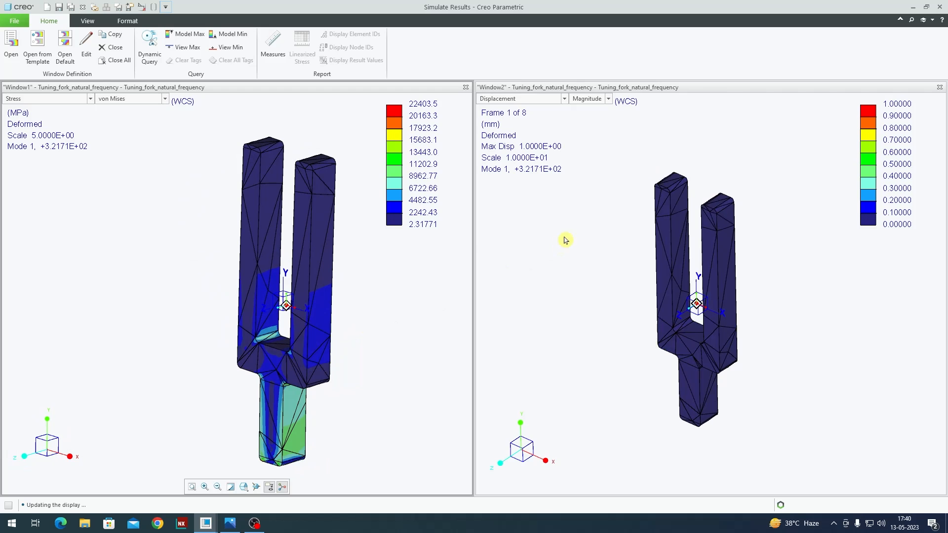
Step: Close all windows and reopen the results to display Mode2 von Mises stress as a deformed fringe plot
click(113, 62)
click(11, 48)
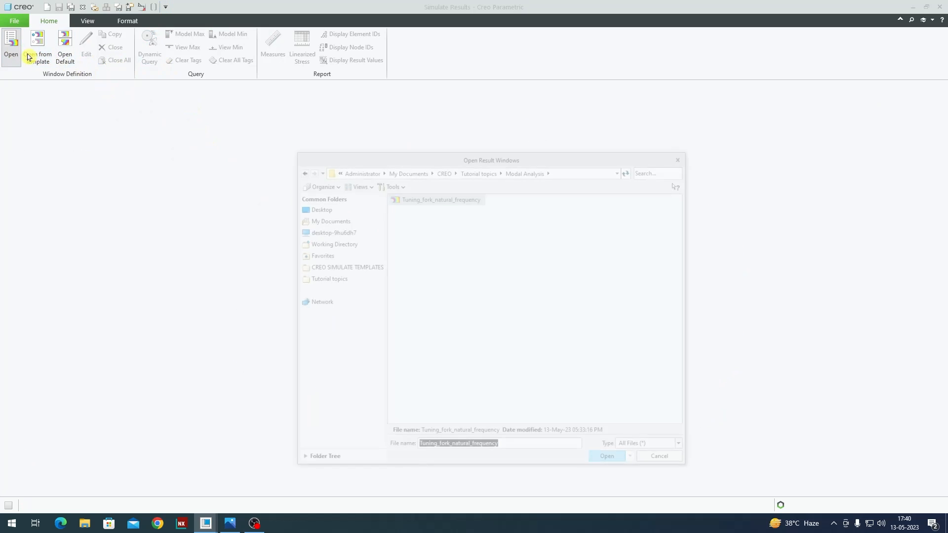
double_click(443, 204)
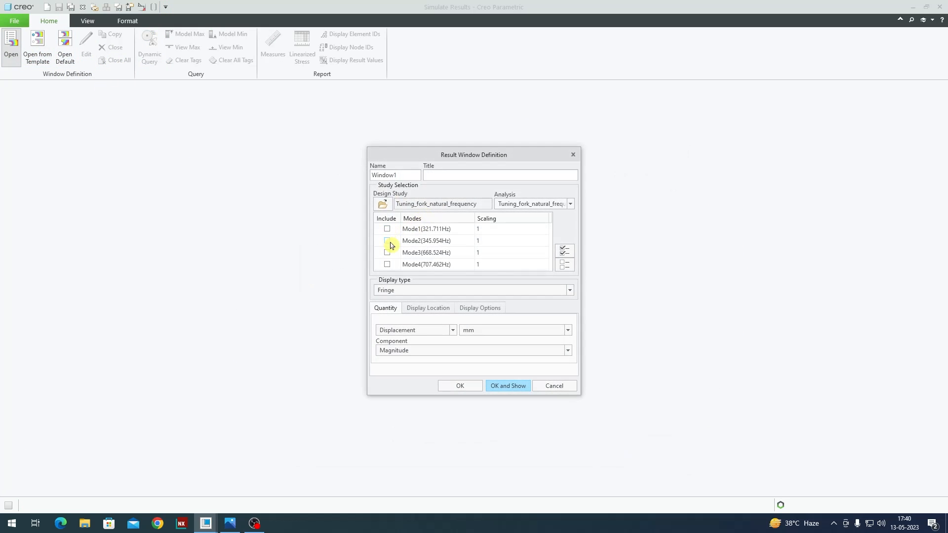
click(406, 336)
click(416, 344)
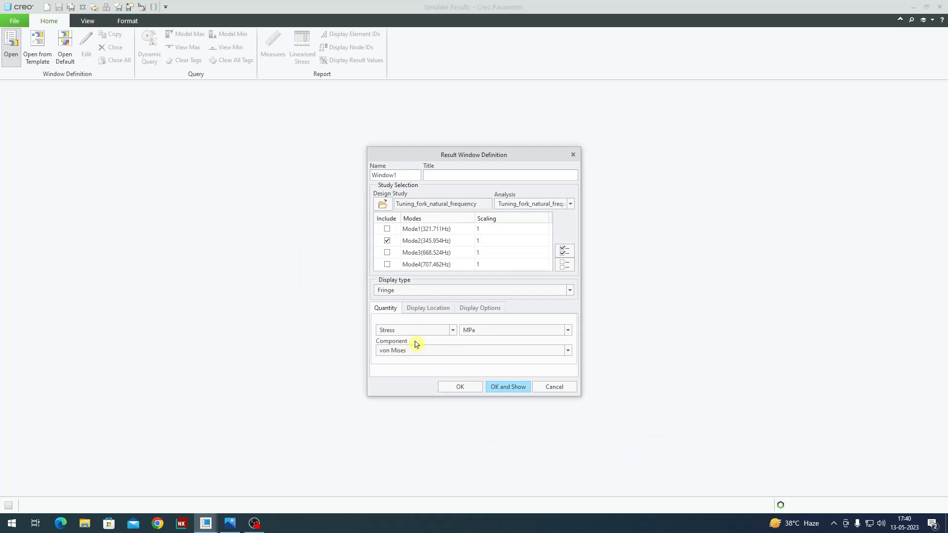
click(488, 308)
click(505, 326)
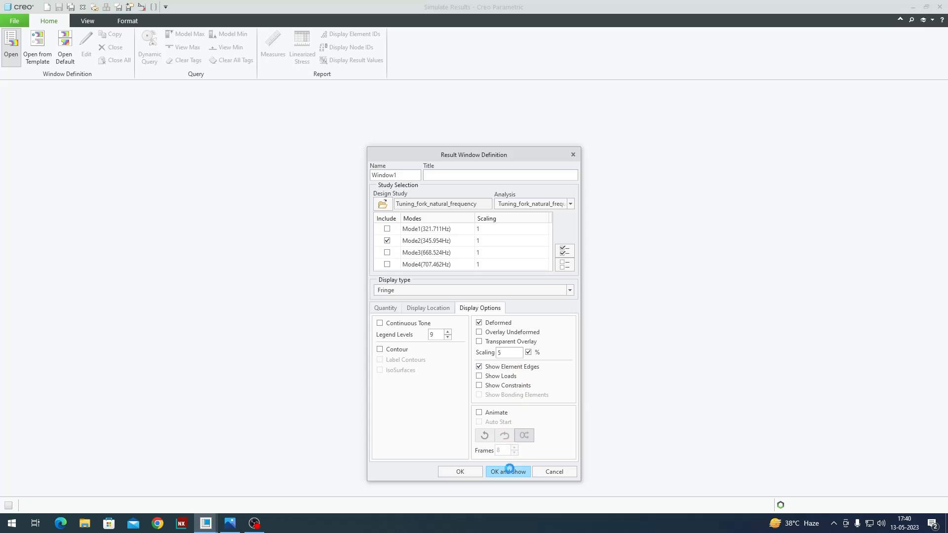
middle_drag(508, 348, 525, 357)
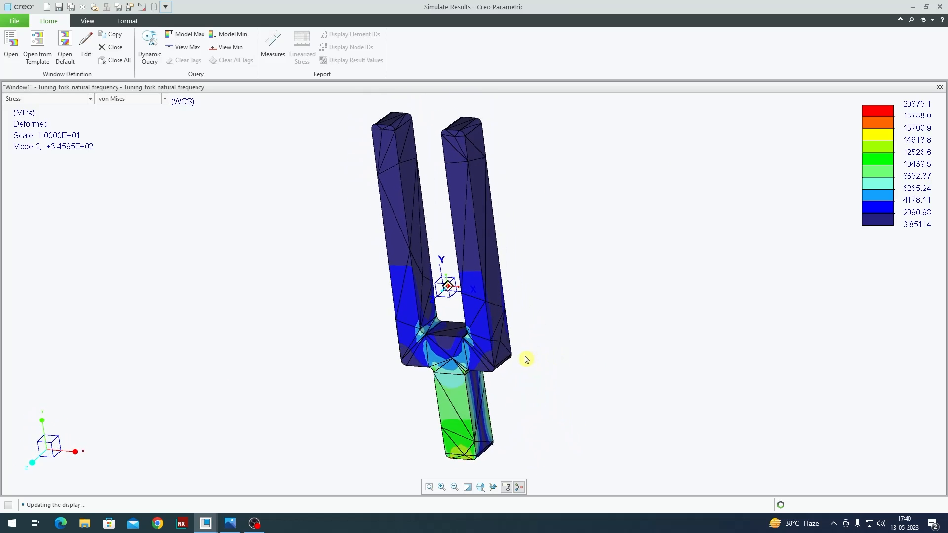
Step: Close all windows and reopen the results to show Mode1 strain energy per unit volume as a deformed fringe plot
click(119, 60)
click(10, 46)
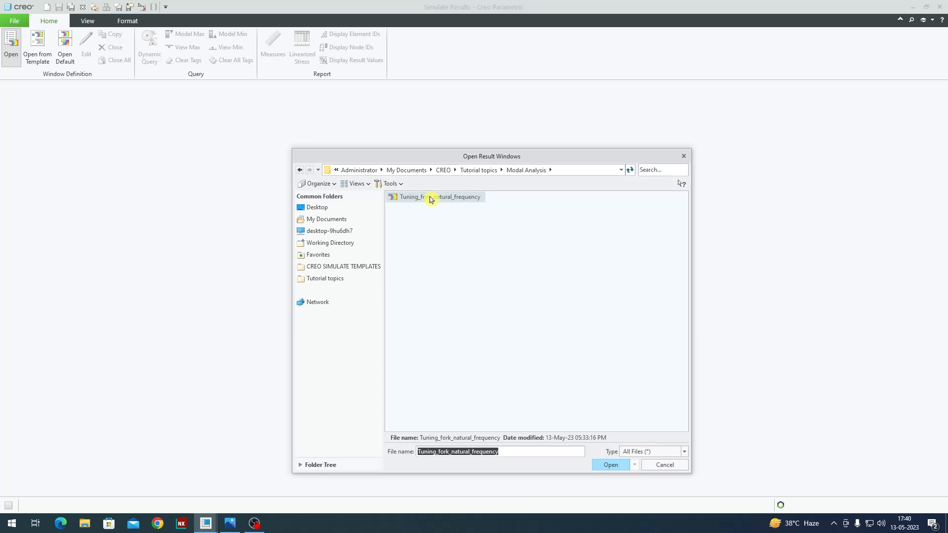
double_click(430, 197)
click(409, 330)
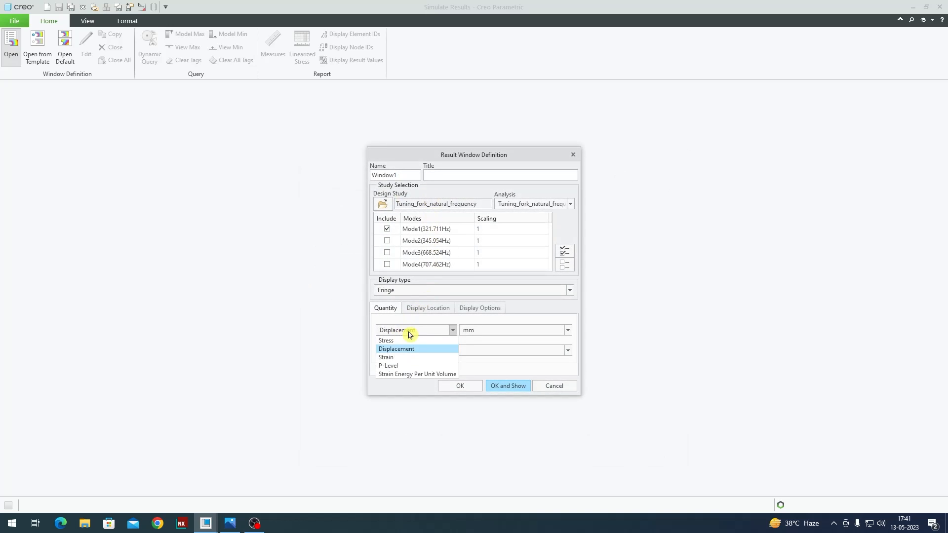
click(420, 375)
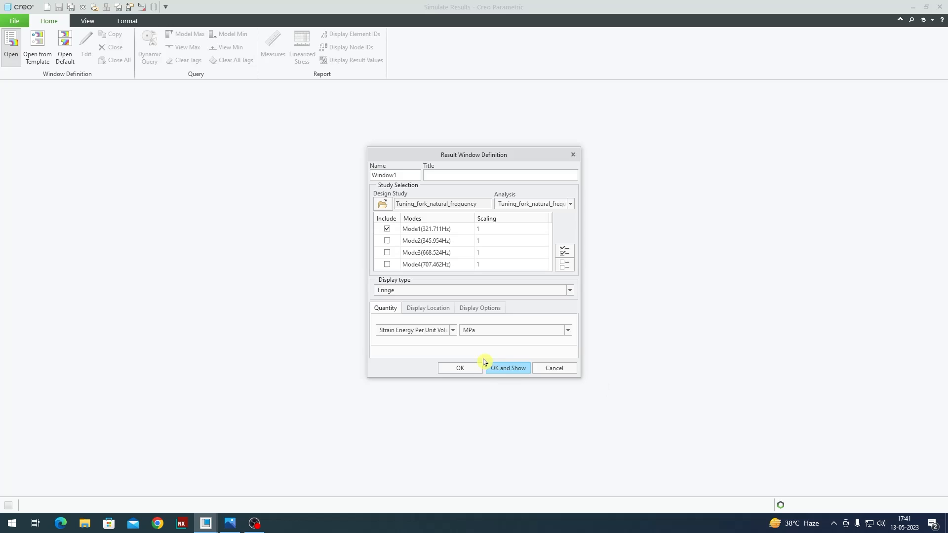
click(486, 309)
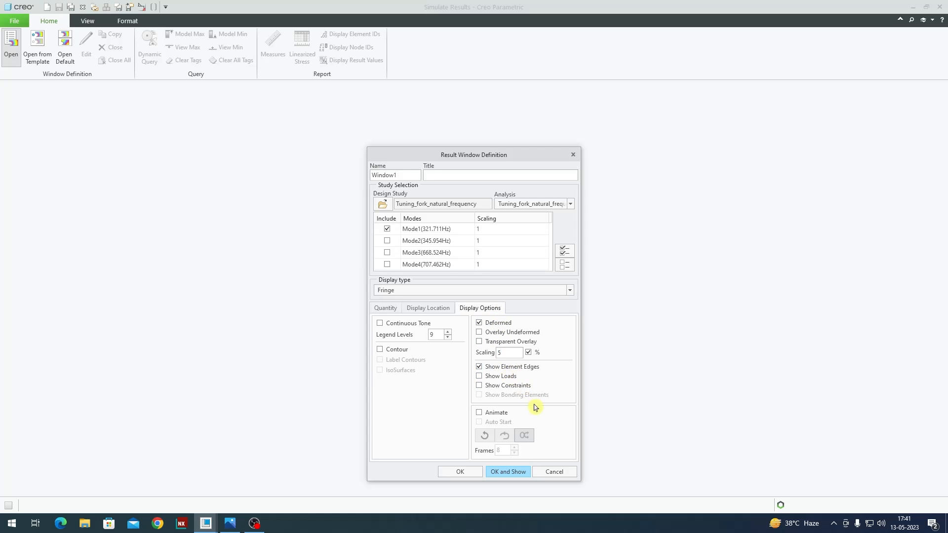
click(510, 474)
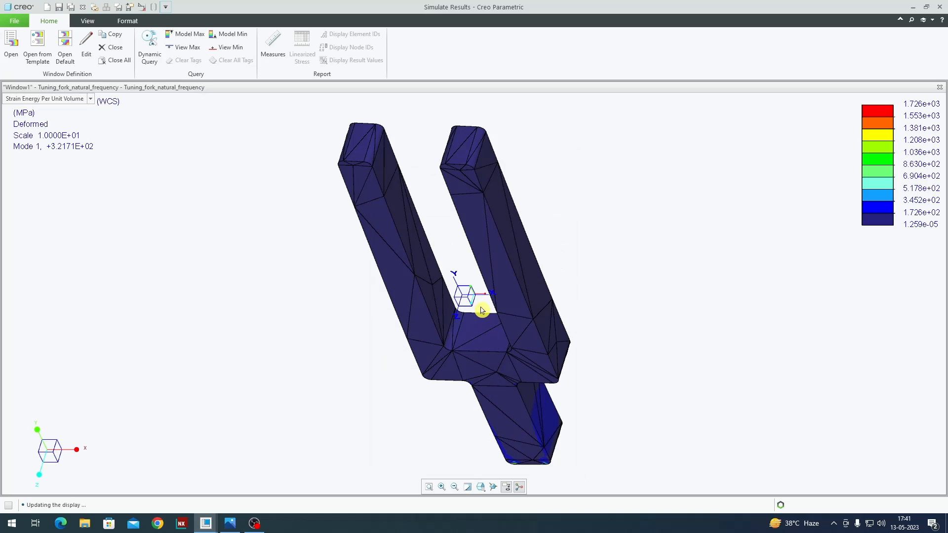
Step: Copy the result window to show Mode1 displacement beside the strain energy plot
middle_drag(481, 310, 493, 332)
click(115, 34)
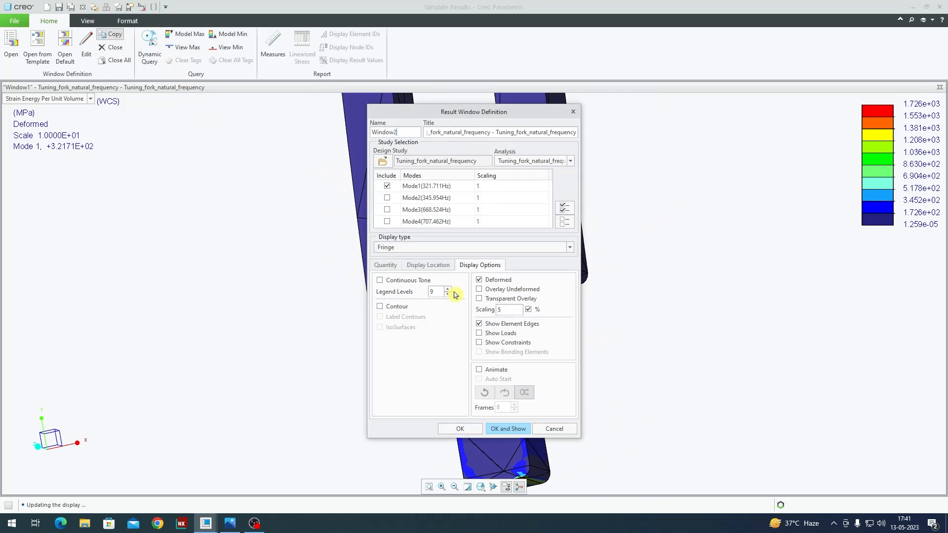
click(388, 265)
click(386, 286)
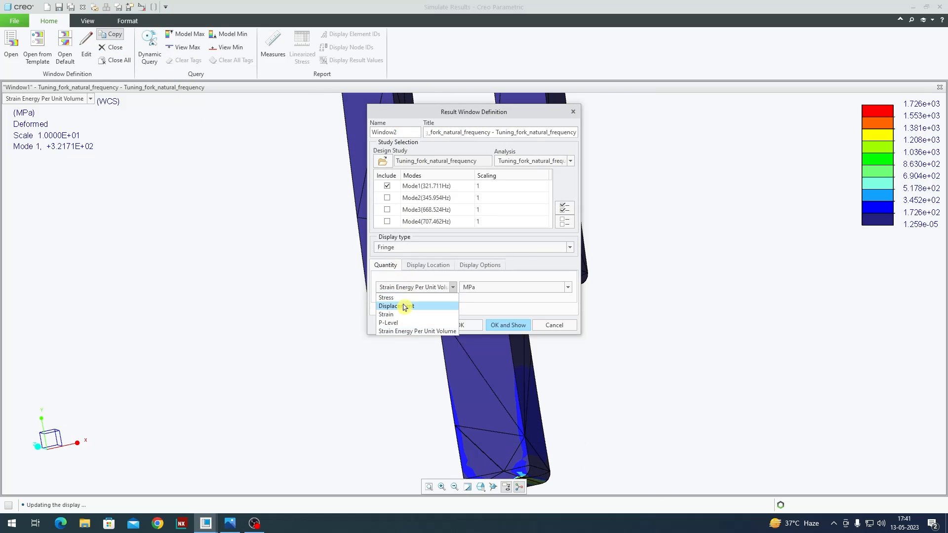
click(402, 303)
click(481, 266)
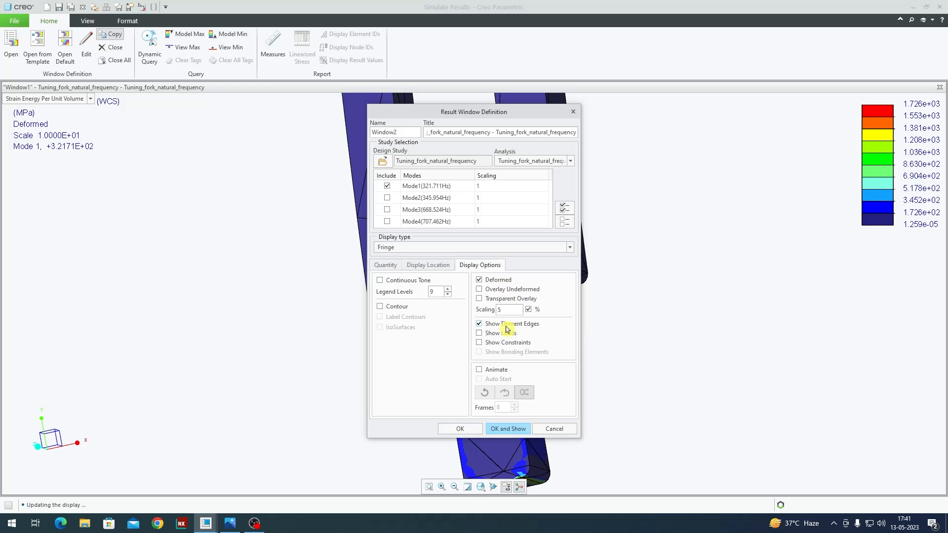
click(514, 430)
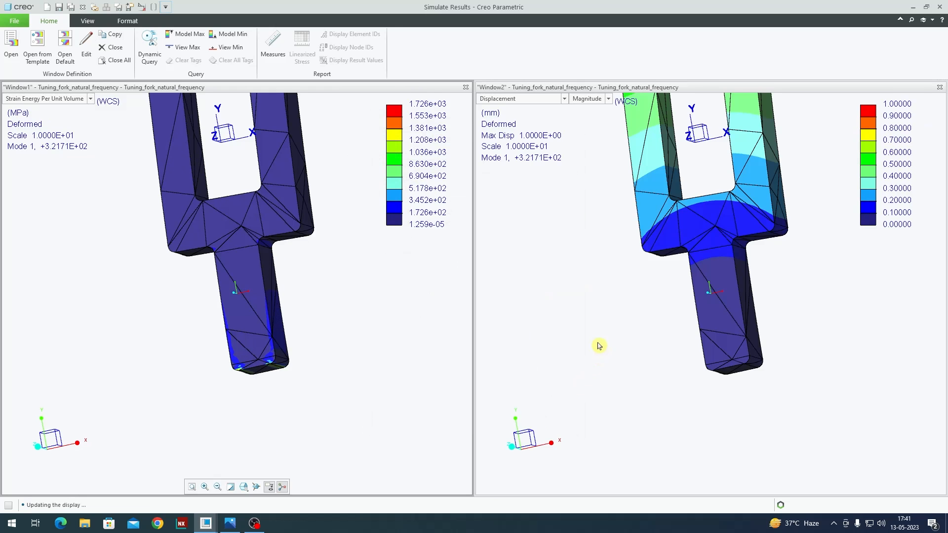
Step: Examine the strain energy and displacement plots side by side
middle_drag(606, 356, 664, 333)
middle_drag(395, 336, 380, 348)
middle_drag(595, 327, 726, 312)
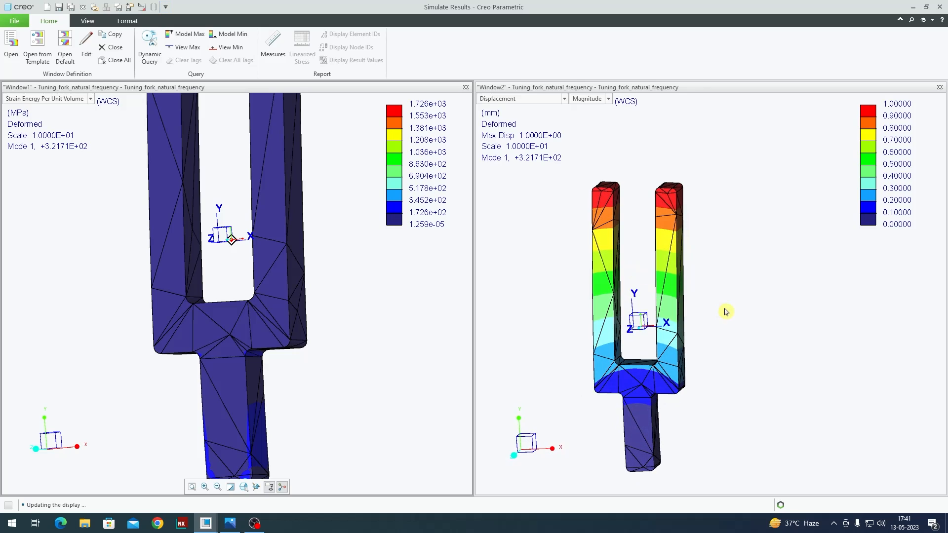
Step: Edit the displacement window's definition to play the Mode1 displacement as an animation with 8 frames
double_click(720, 336)
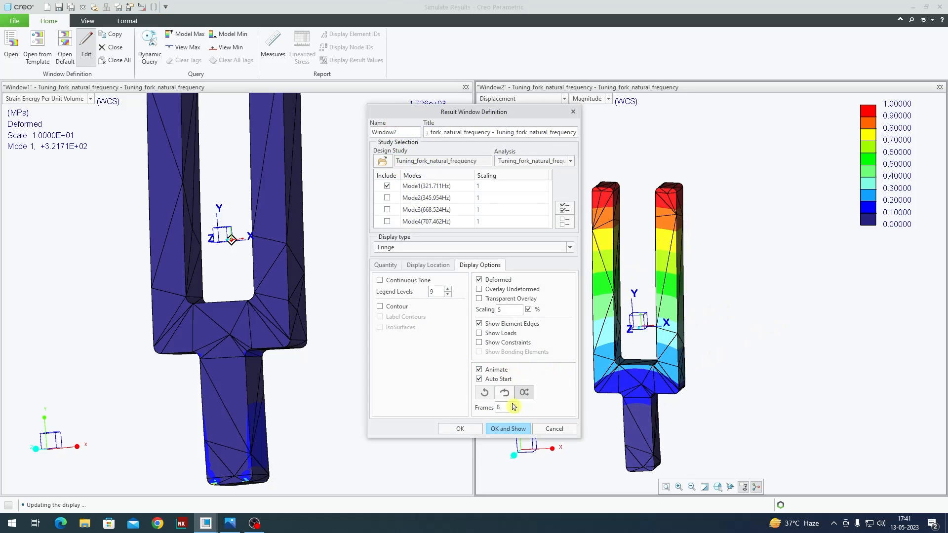
click(509, 429)
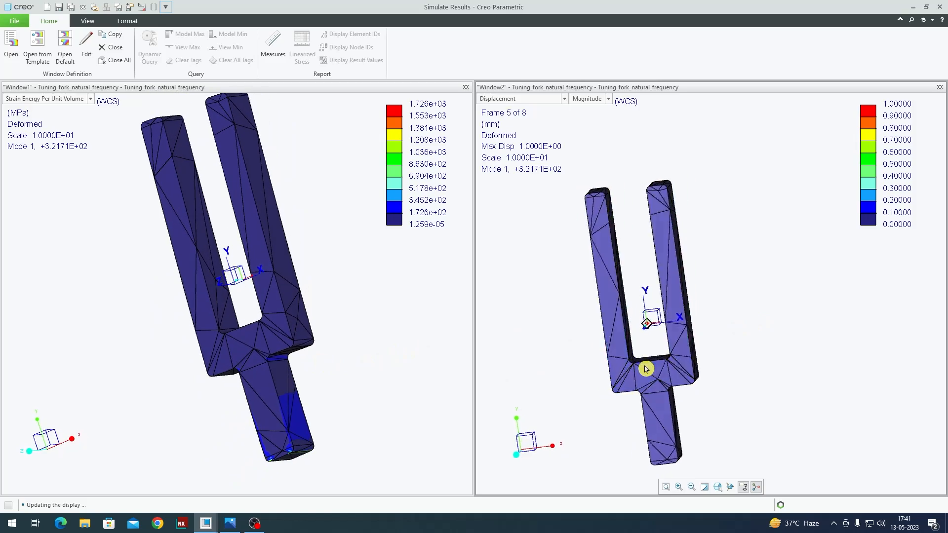
Step: Examine the strain energy and animated displacement plots from different angles, focusing on the fork's base and handle
middle_drag(637, 373, 696, 375)
scroll(695, 370, up, 5)
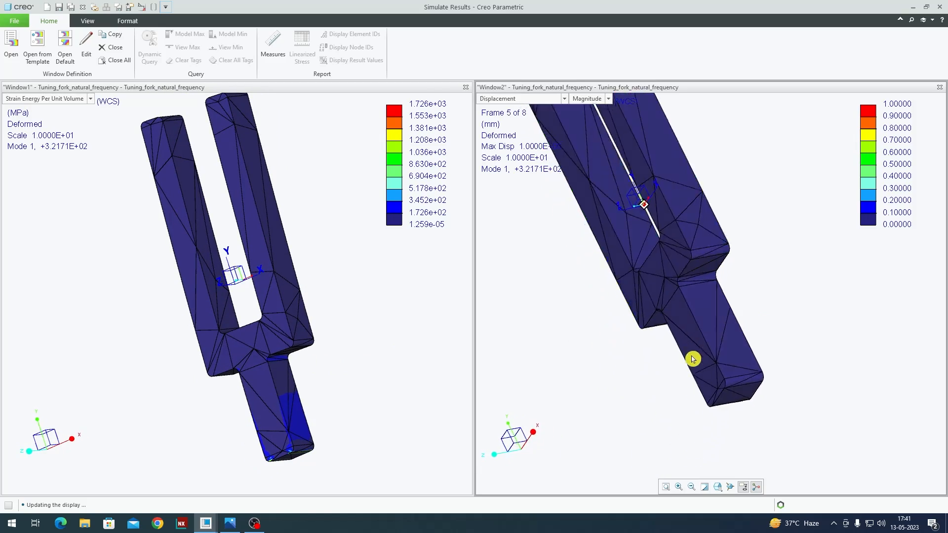
middle_drag(673, 220, 722, 271)
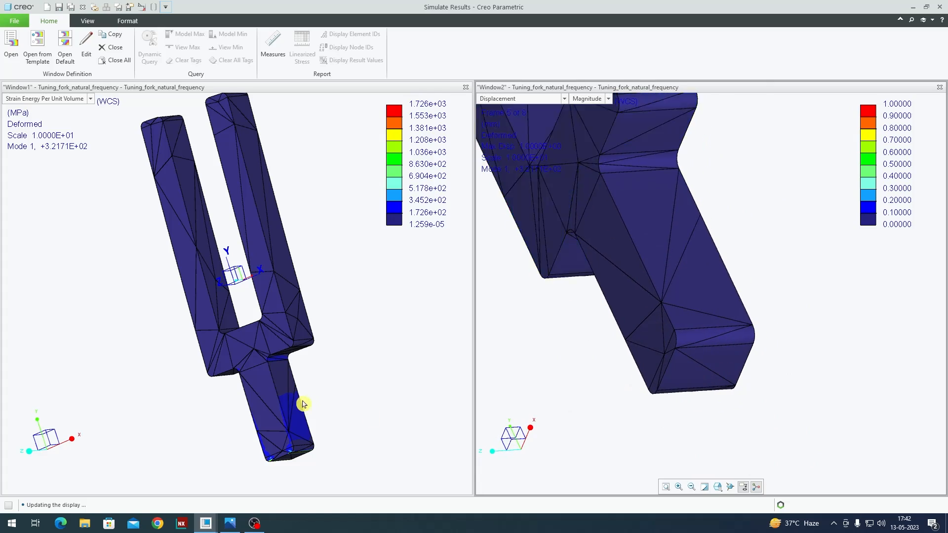
middle_drag(302, 402, 398, 387)
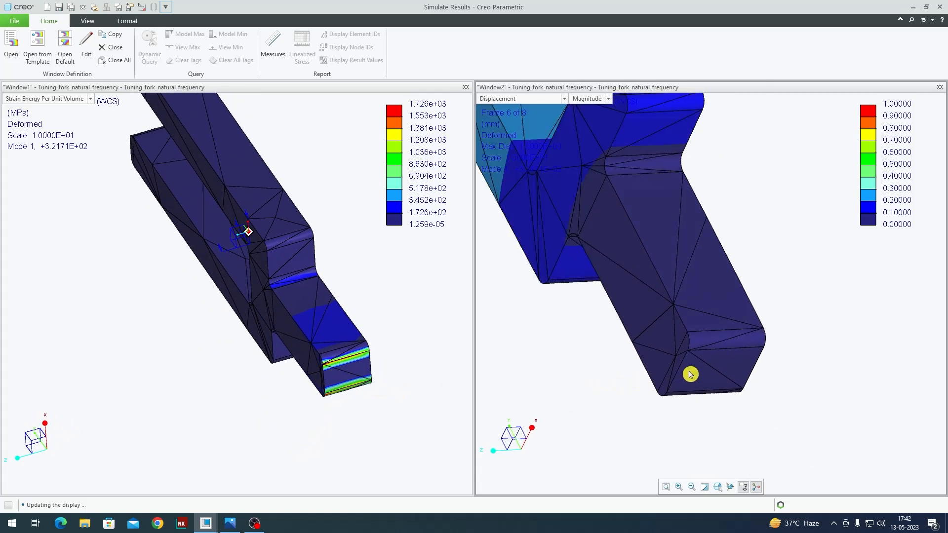
mouse_move(702, 373)
middle_down()
mouse_move(720, 375)
mouse_move(709, 377)
middle_up()
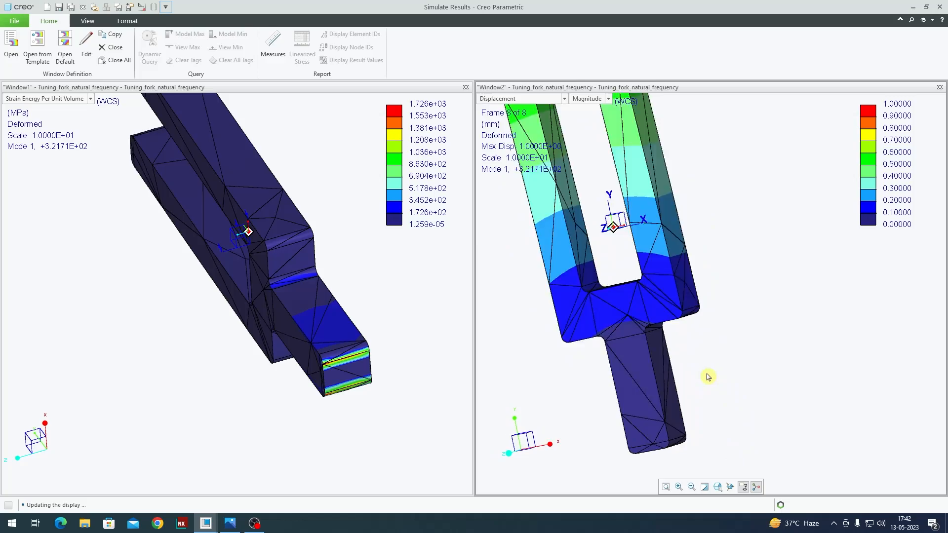
middle_drag(357, 396, 326, 326)
scroll(270, 377, down, 3)
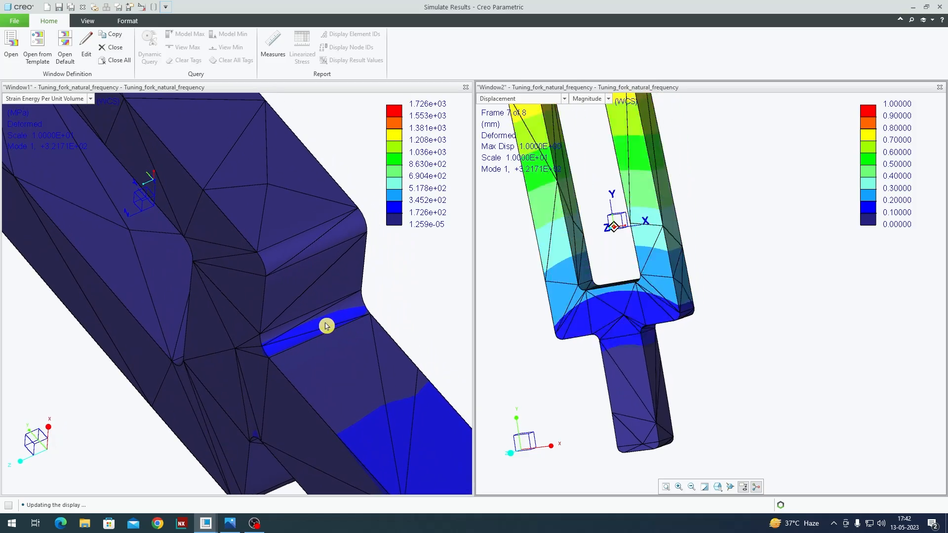
middle_drag(590, 307, 689, 314)
middle_drag(602, 200, 632, 226)
middle_drag(731, 376, 739, 367)
scroll(739, 366, down, 3)
mouse_move(326, 351)
middle_down()
mouse_move(286, 347)
mouse_move(320, 347)
middle_up()
scroll(311, 349, up, 3)
middle_drag(597, 306, 628, 330)
scroll(645, 324, up, 3)
middle_drag(332, 342, 304, 328)
scroll(304, 328, up, 2)
scroll(304, 328, up, 1)
shift+middle_drag(305, 361, 301, 313)
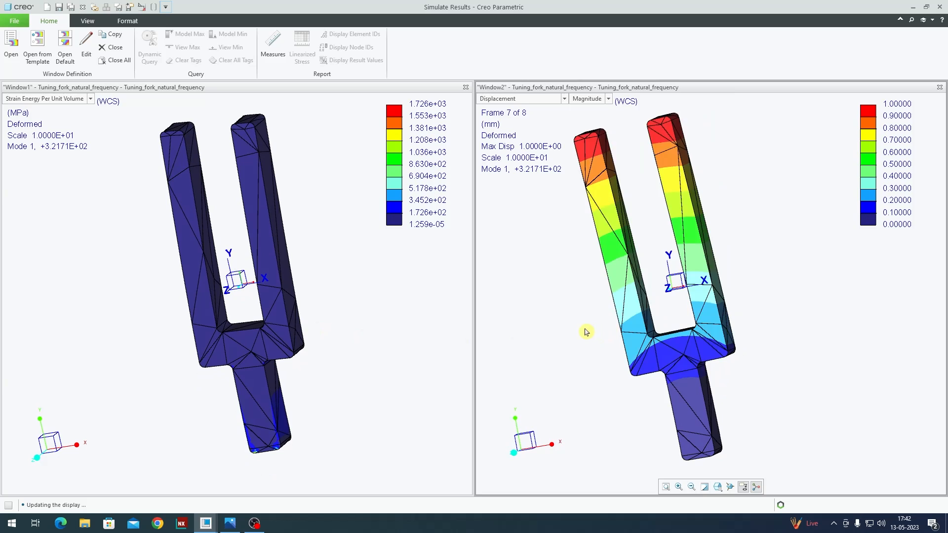